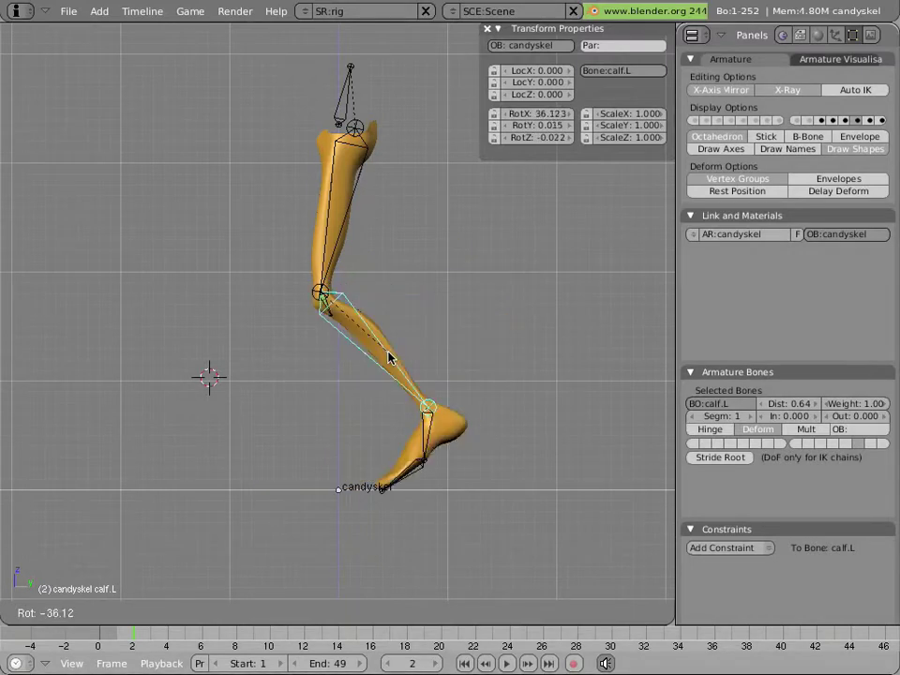
- Cancel the calf.L rotation, enter armature Edit Mode and snap the 3D cursor to the selected ankle joint
{"action": "right_click", "coordinate": [384, 363]}
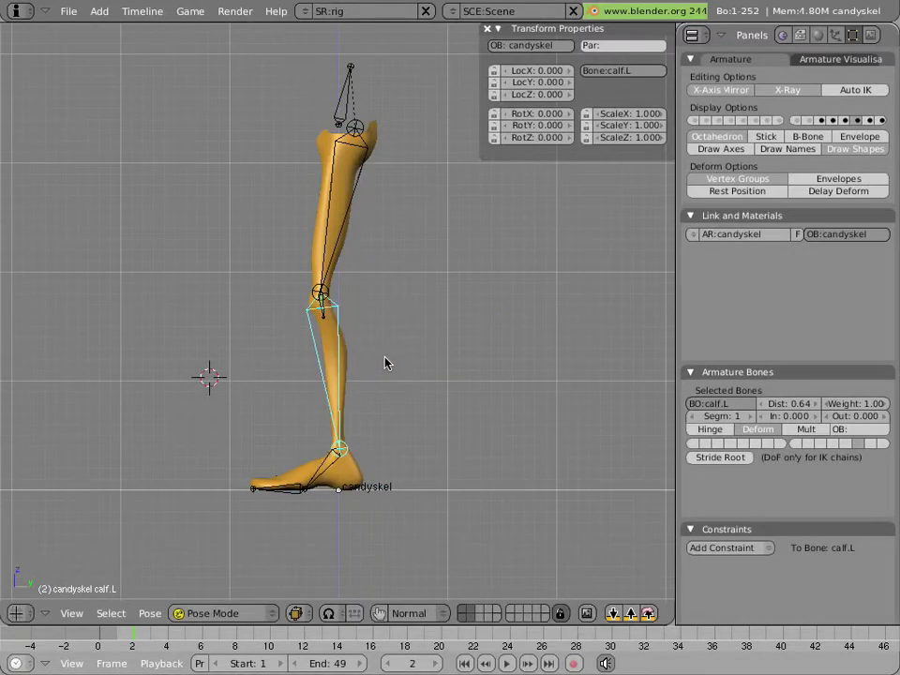
{"action": "key", "text": "Tab"}
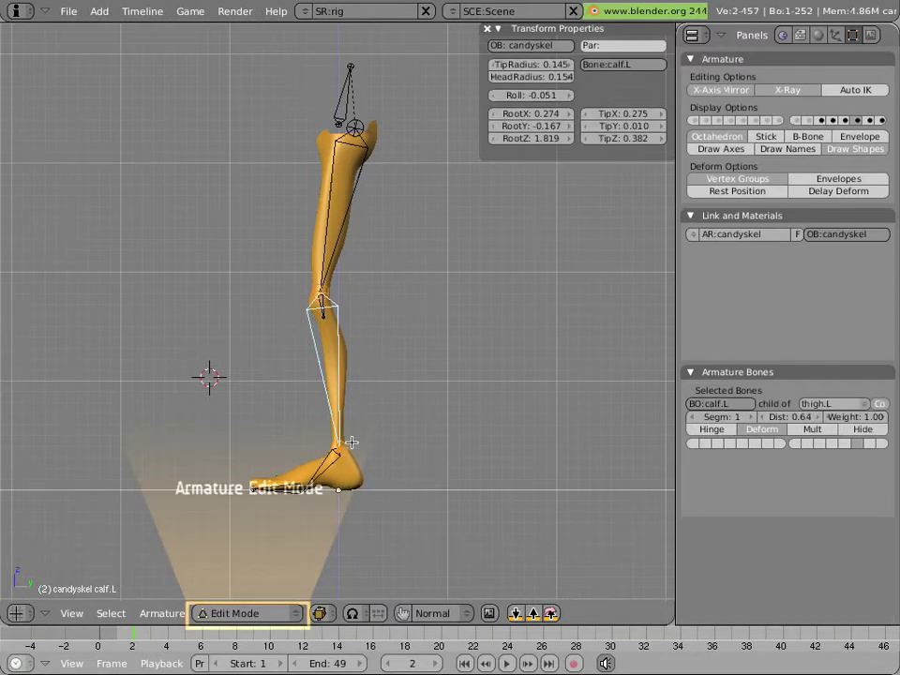
{"action": "key", "text": "a"}
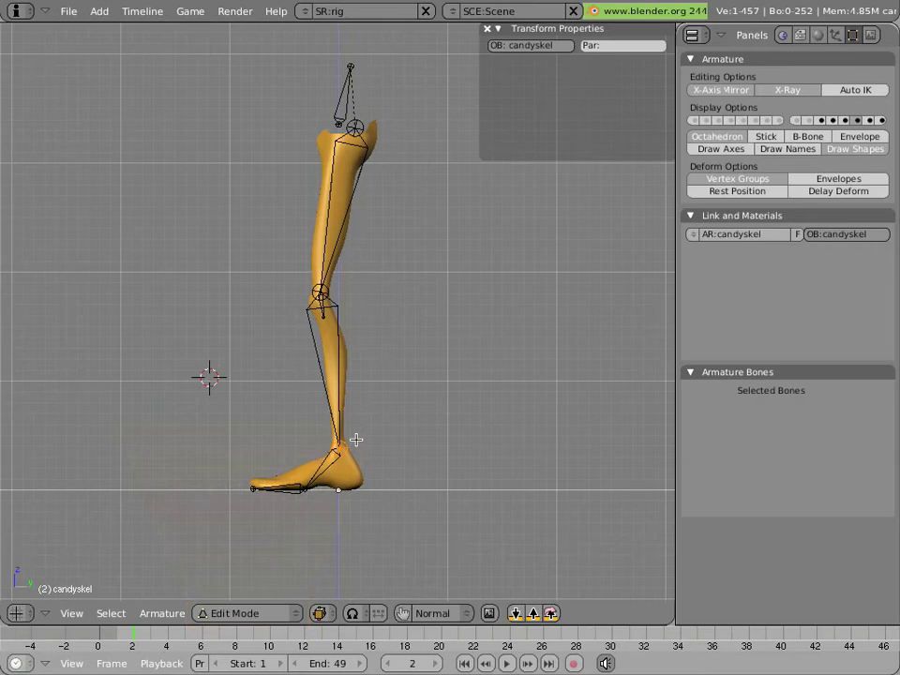
{"action": "key", "text": "shift+s"}
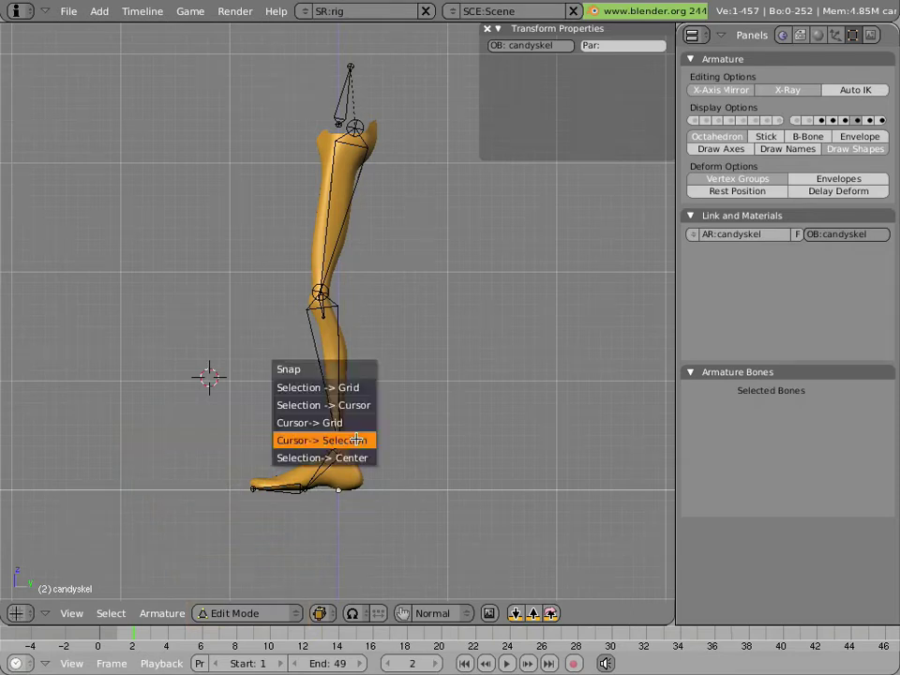
{"action": "left_click", "coordinate": [356, 439]}
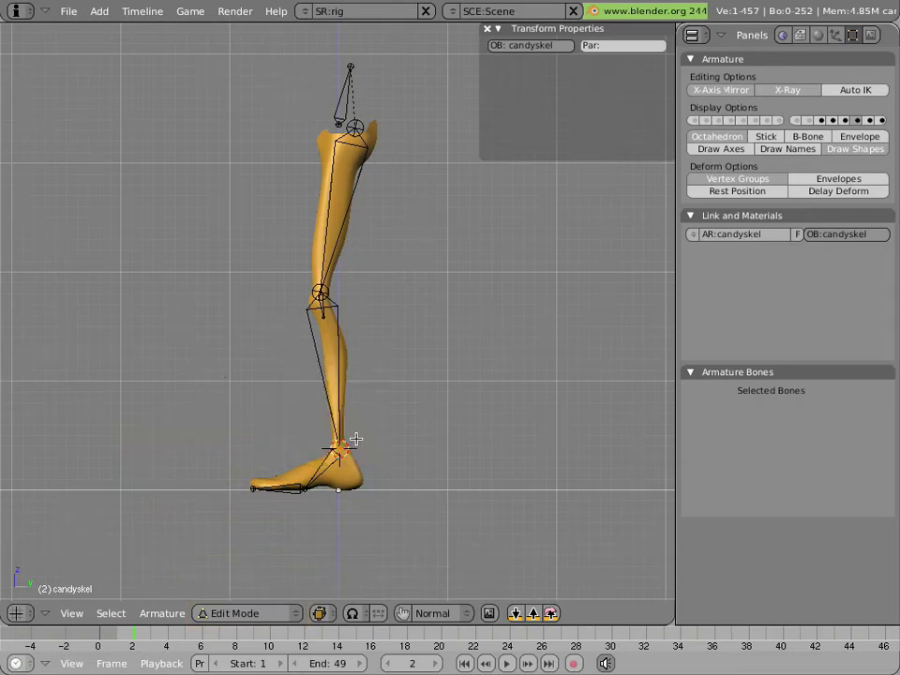
- Add a bone at the ankle and move its tip down into the heel, to about Y 0.042, Z 0.120
{"action": "key", "text": "space"}
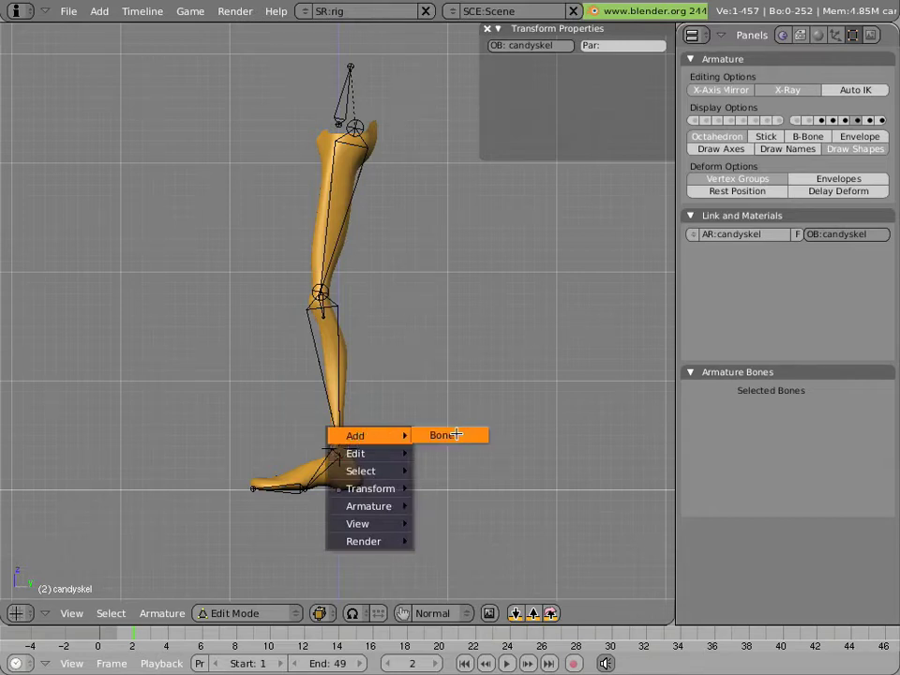
{"action": "left_click", "coordinate": [459, 435]}
{"action": "scroll", "coordinate": [318, 433], "scroll_direction": "up", "scroll_amount": 5}
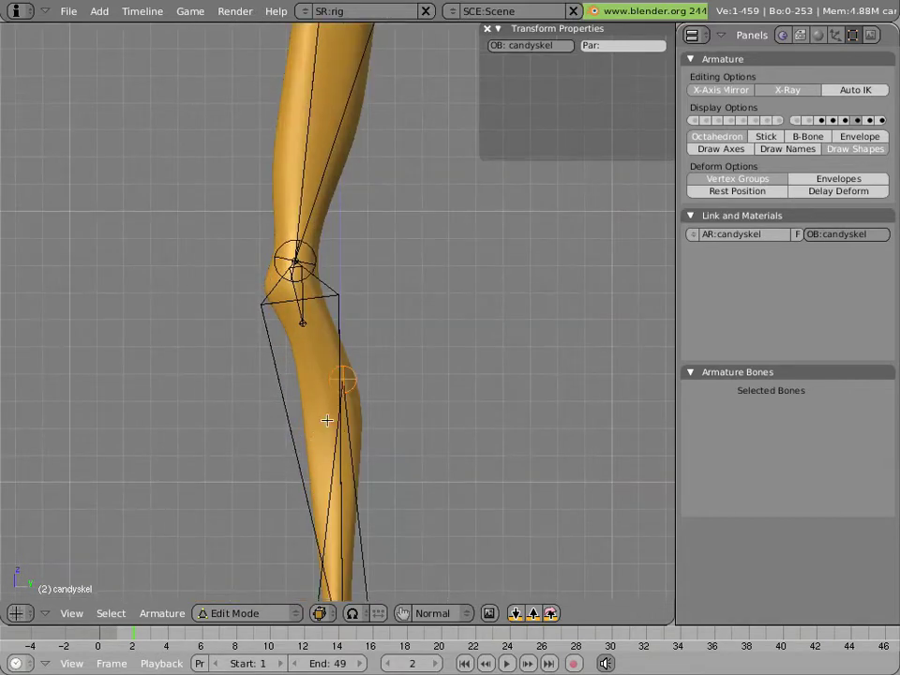
{"action": "middle_click_drag", "start_coordinate": [327, 418], "coordinate": [268, 115], "text": "shift"}
{"action": "key", "text": "KP_3"}
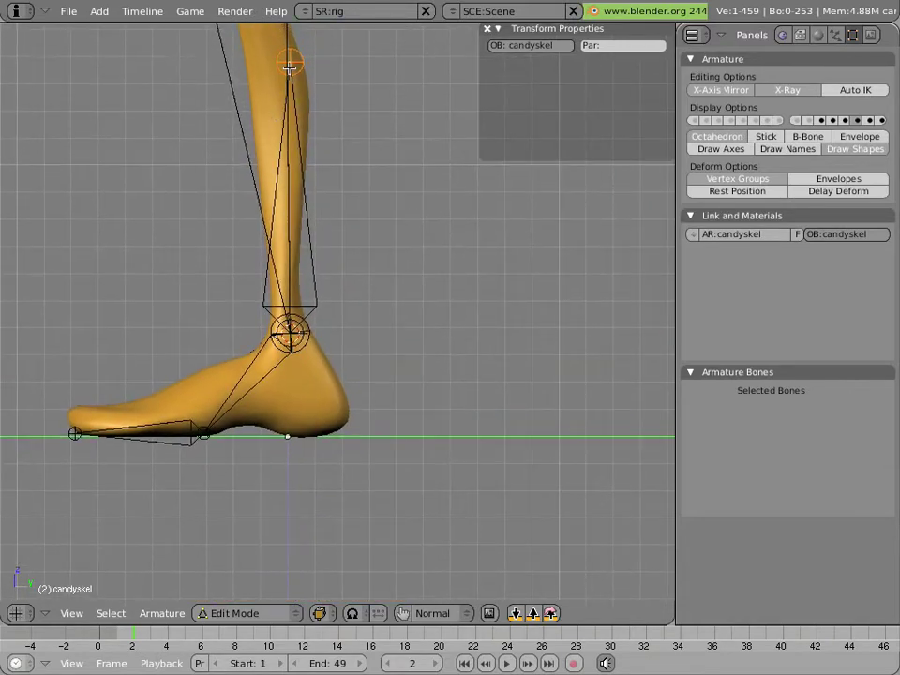
{"action": "key", "text": "g"}
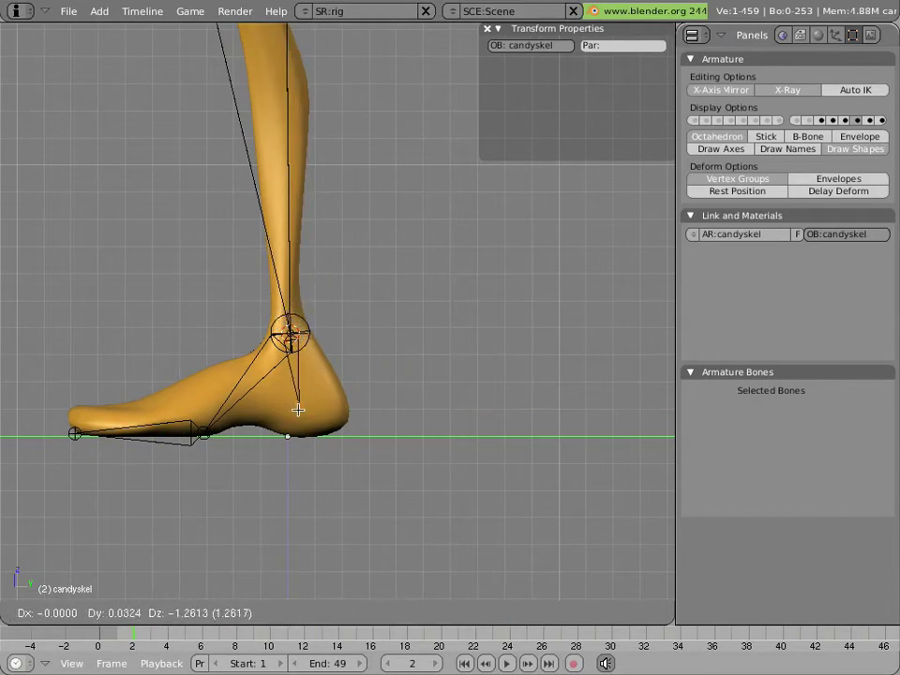
{"action": "left_click", "coordinate": [297, 410]}
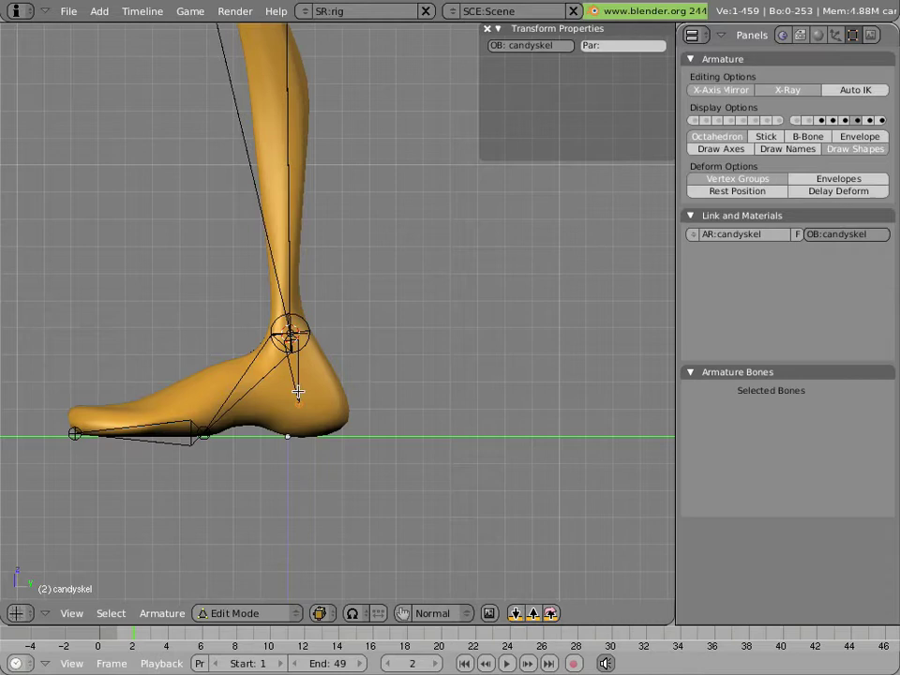
- Rename the new bone inside the heel as ankle-goal.L
{"action": "right_click", "coordinate": [297, 391]}
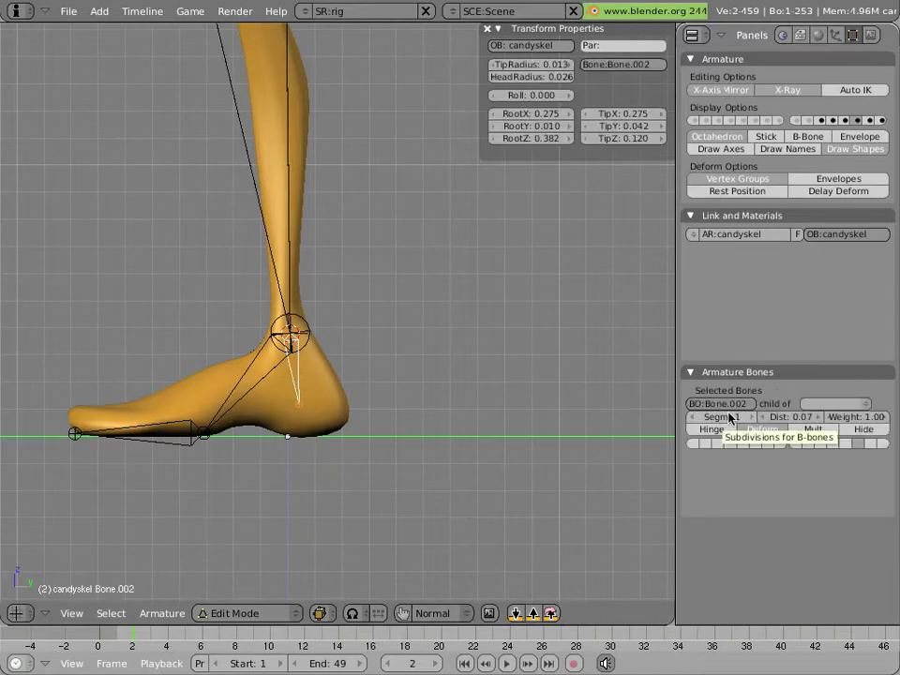
{"action": "left_click", "coordinate": [737, 413]}
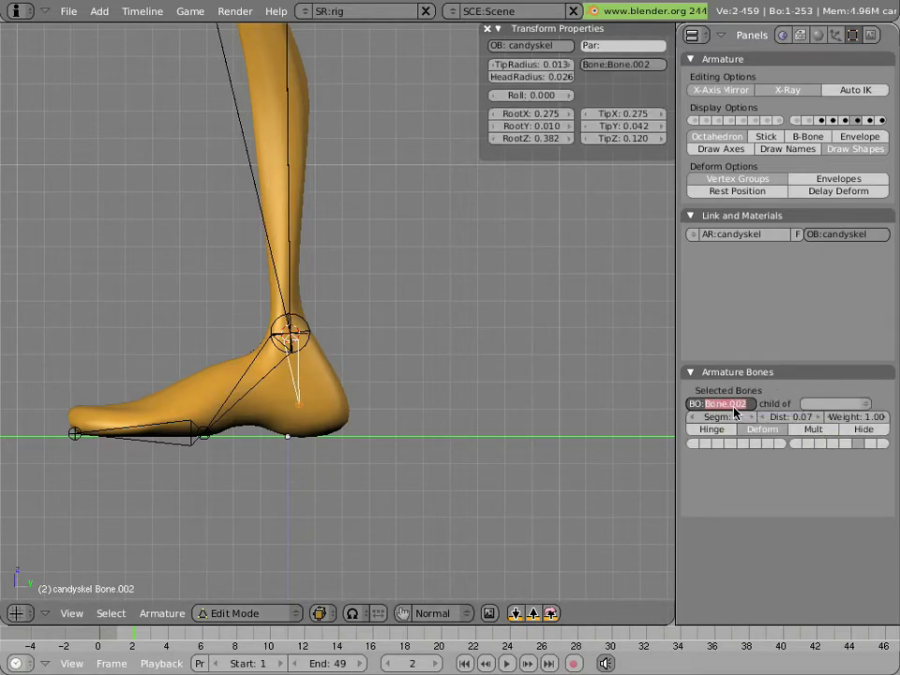
{"action": "type", "text": "an"}
{"action": "type", "text": "kle-goal.L"}
{"action": "key", "text": "Return"}
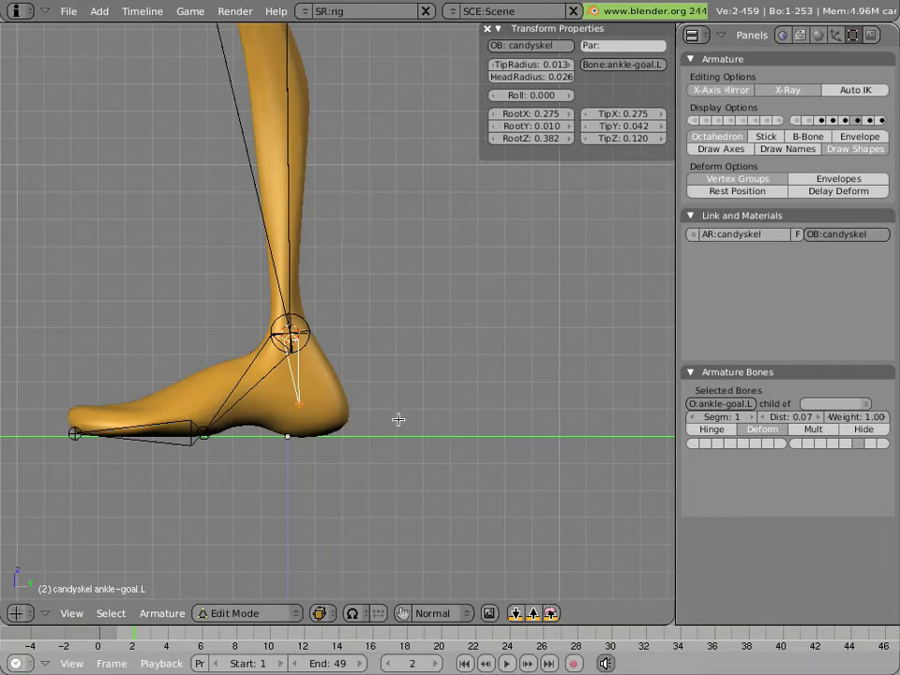
- In Pose Mode, add an IK constraint to the calf.L bone with ankle-goal.L as its target
{"action": "key", "text": "ctrl+Tab"}
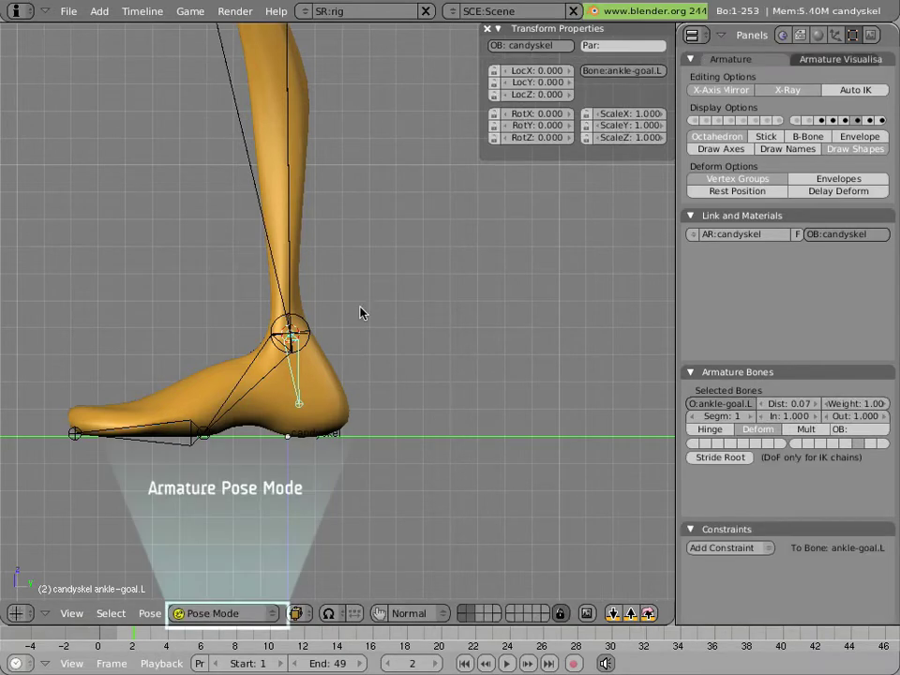
{"action": "right_click", "coordinate": [292, 211], "text": "shift"}
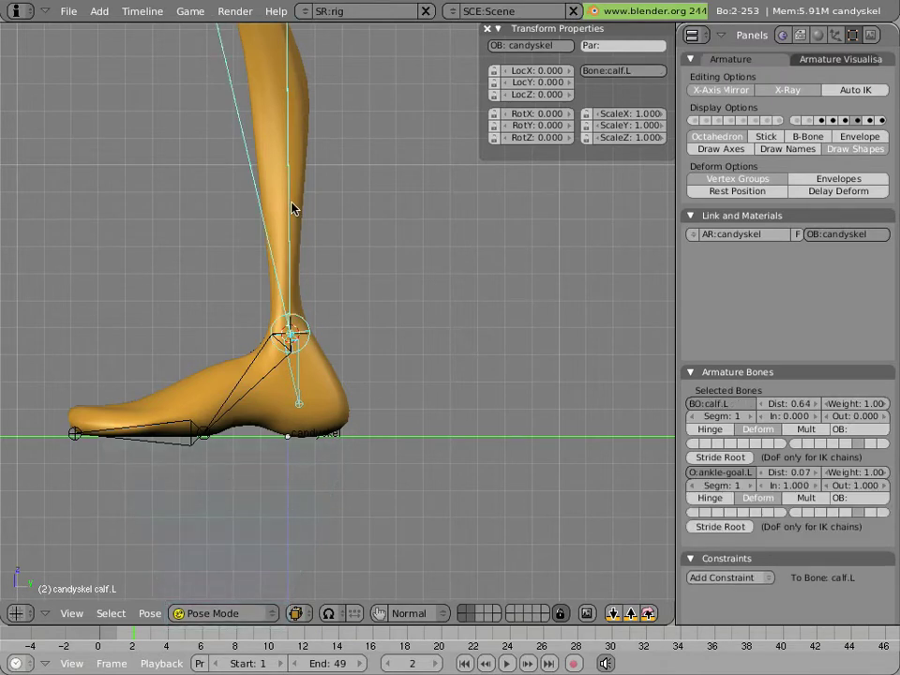
{"action": "key", "text": "shift+i"}
{"action": "left_click", "coordinate": [293, 204]}
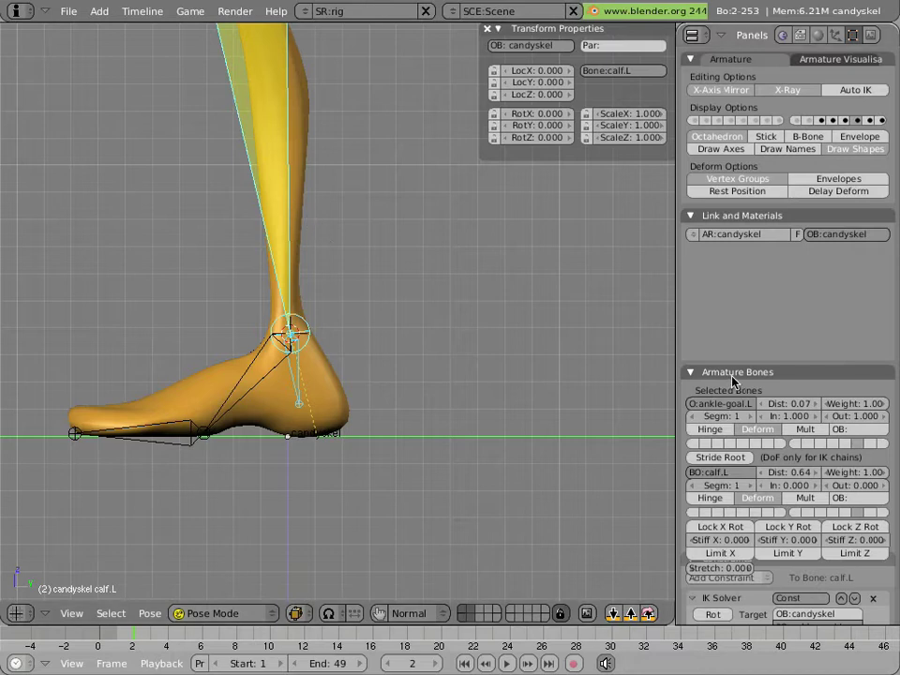
- Set the chain length of calf.L's IK Solver constraint to 2
{"action": "scroll", "coordinate": [734, 385], "scroll_direction": "down", "scroll_amount": 5}
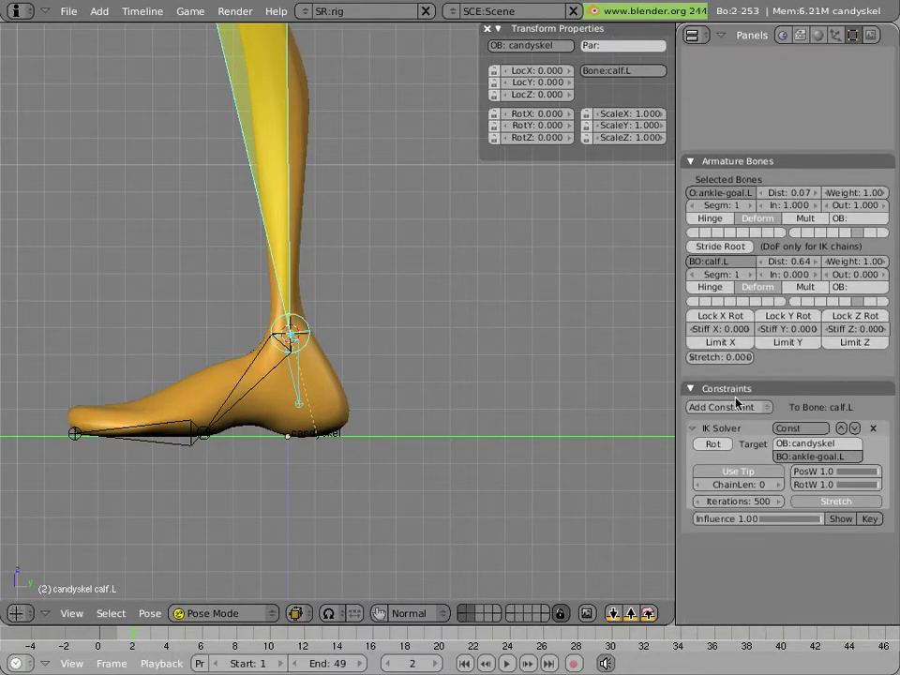
{"action": "left_click", "coordinate": [781, 488]}
{"action": "left_click", "coordinate": [781, 489]}
- Try lowering the lowbackGEO bone above the leg to test the knee's IK bending, and cancel the move
{"action": "scroll", "coordinate": [420, 346], "scroll_direction": "down", "scroll_amount": 4}
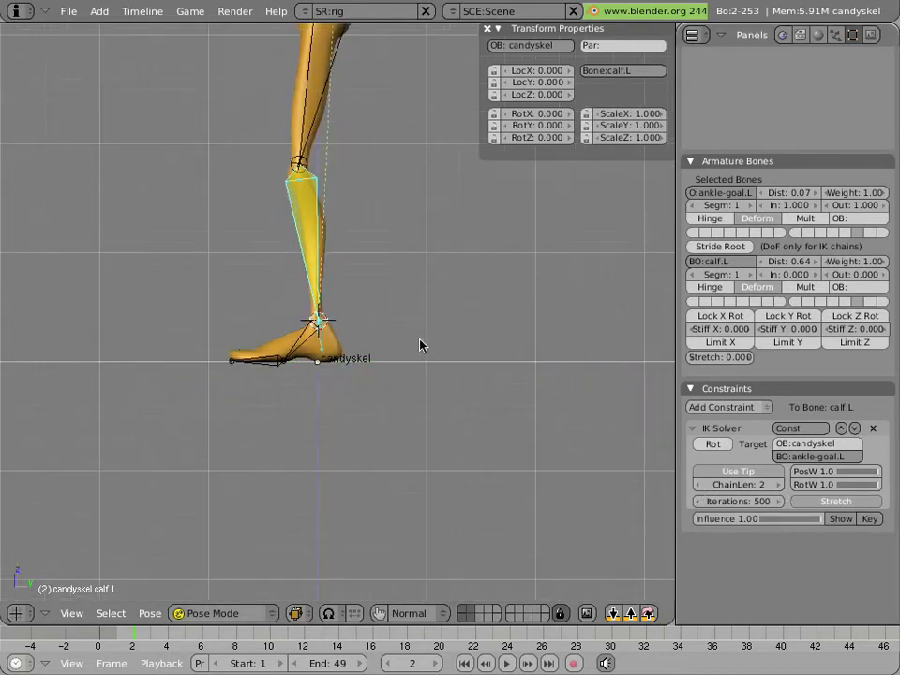
{"action": "middle_click_drag", "start_coordinate": [414, 309], "coordinate": [388, 403], "text": "shift"}
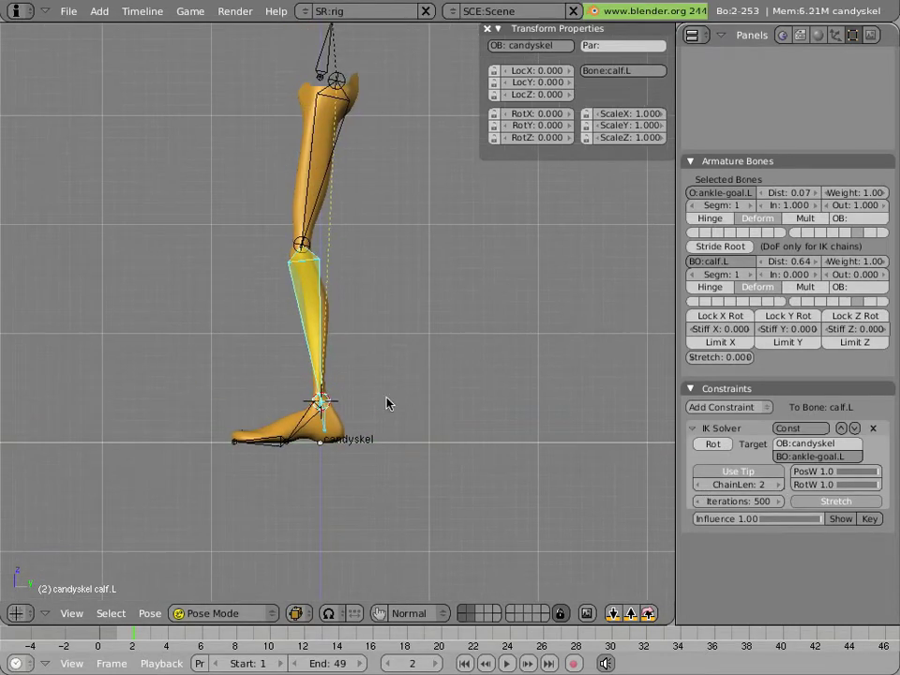
{"action": "right_click", "coordinate": [339, 132]}
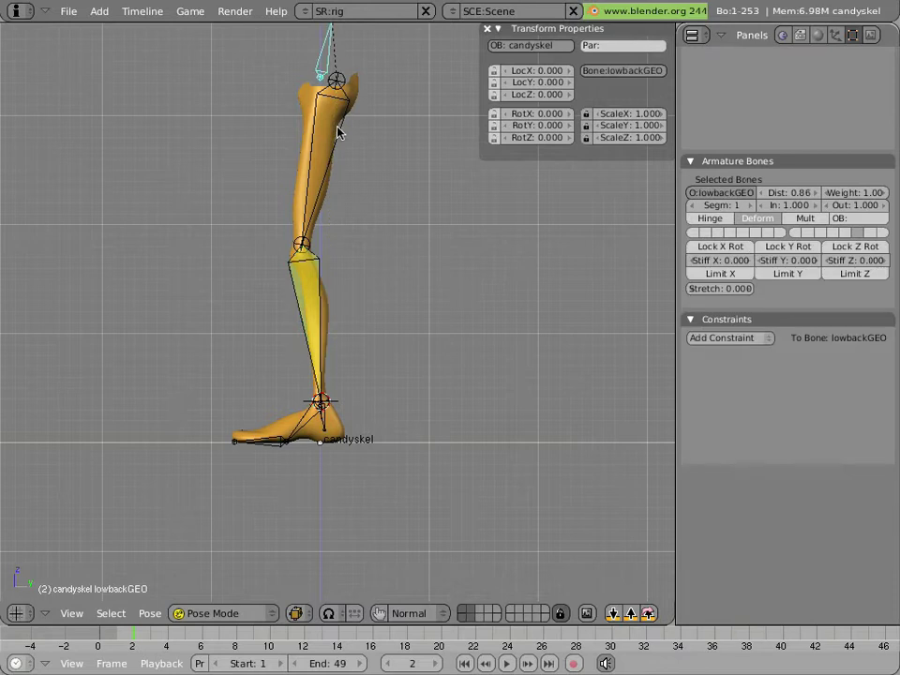
{"action": "key", "text": "g"}
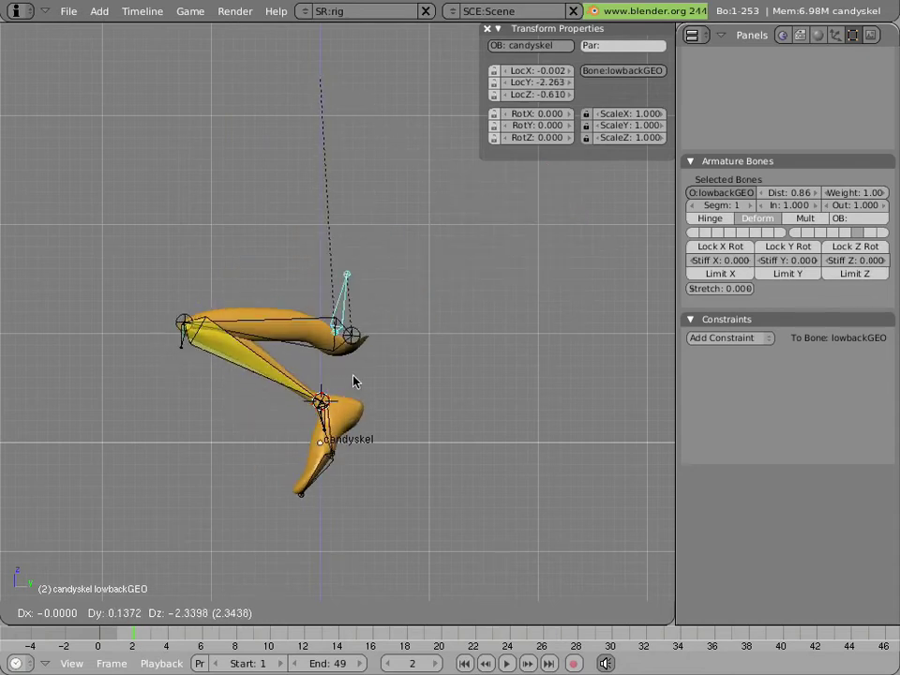
{"action": "key", "text": "Escape"}
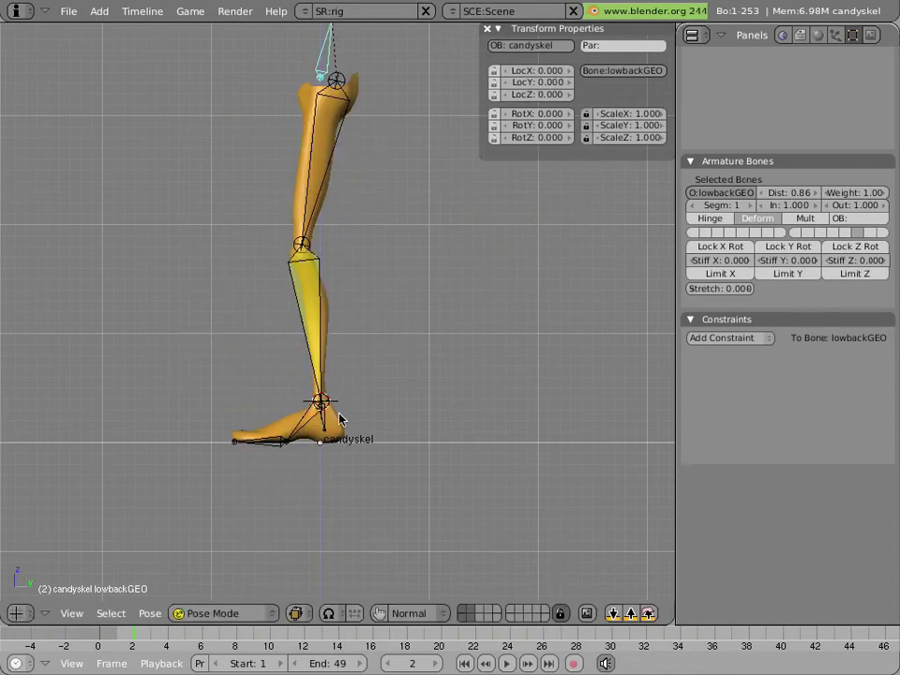
- Try moving the ankle-goal.L bone to test how it drives the leg, and cancel the move
{"action": "right_click", "coordinate": [319, 433]}
{"action": "key", "text": "g"}
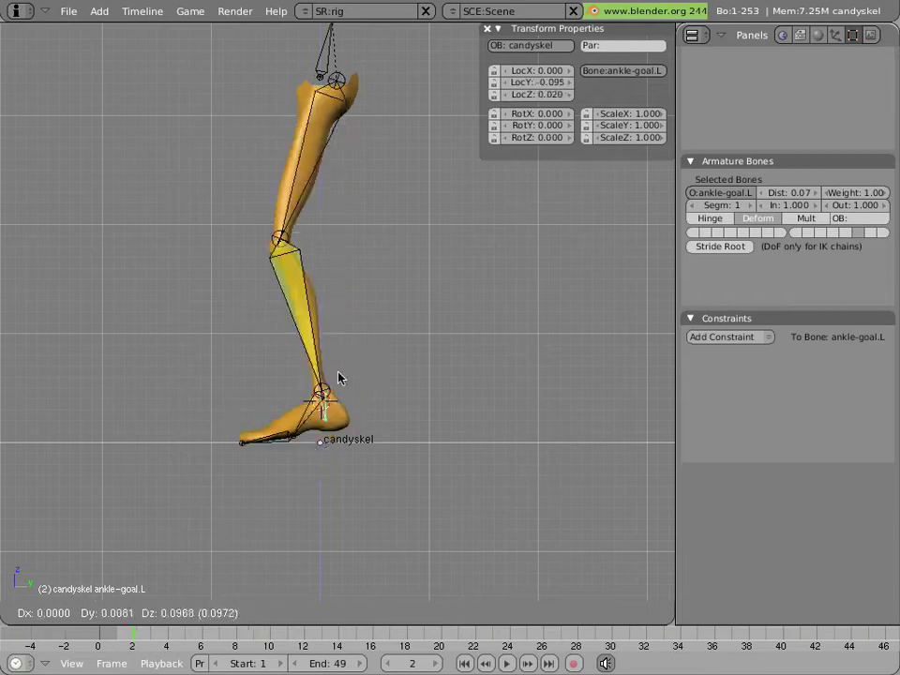
{"action": "key", "text": "Escape"}
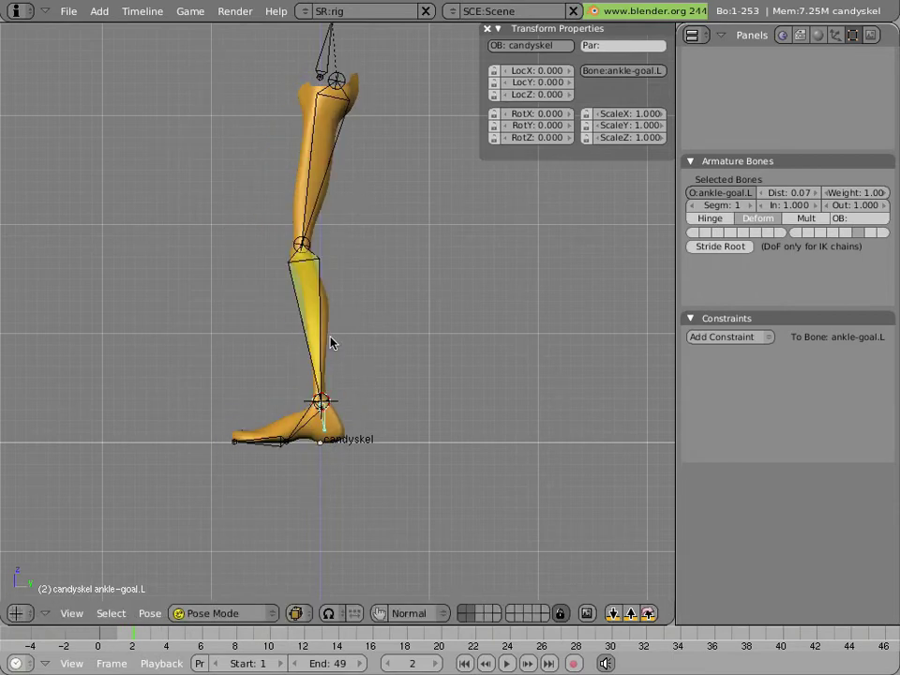
- In Edit Mode, add a bone at the back of the heel on the ground line, lying flat backward, about 0.3 long
{"action": "scroll", "coordinate": [323, 389], "scroll_direction": "up", "scroll_amount": 3}
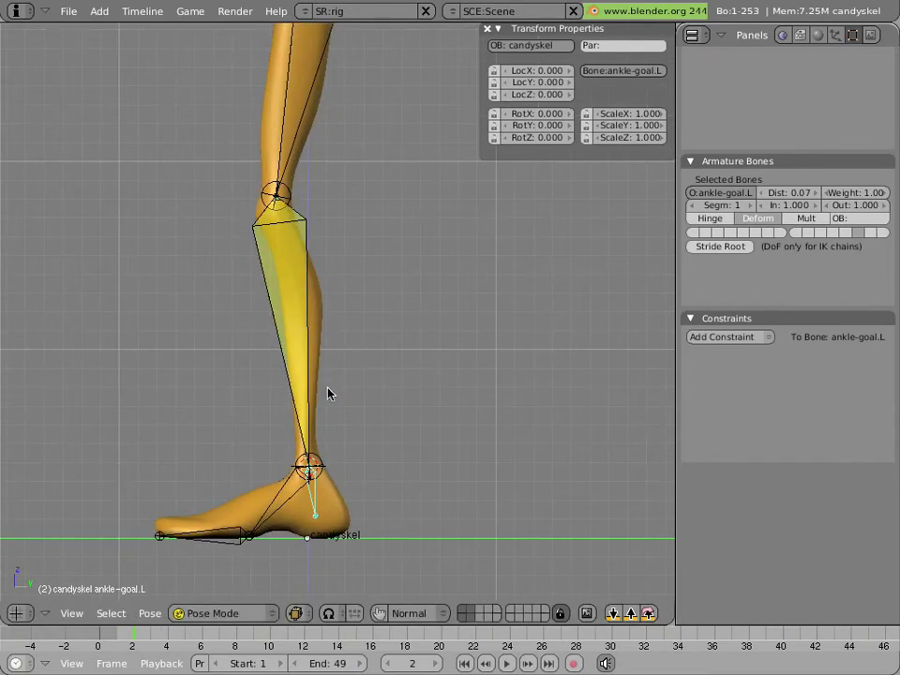
{"action": "middle_click_drag", "start_coordinate": [336, 425], "coordinate": [366, 302], "text": "shift"}
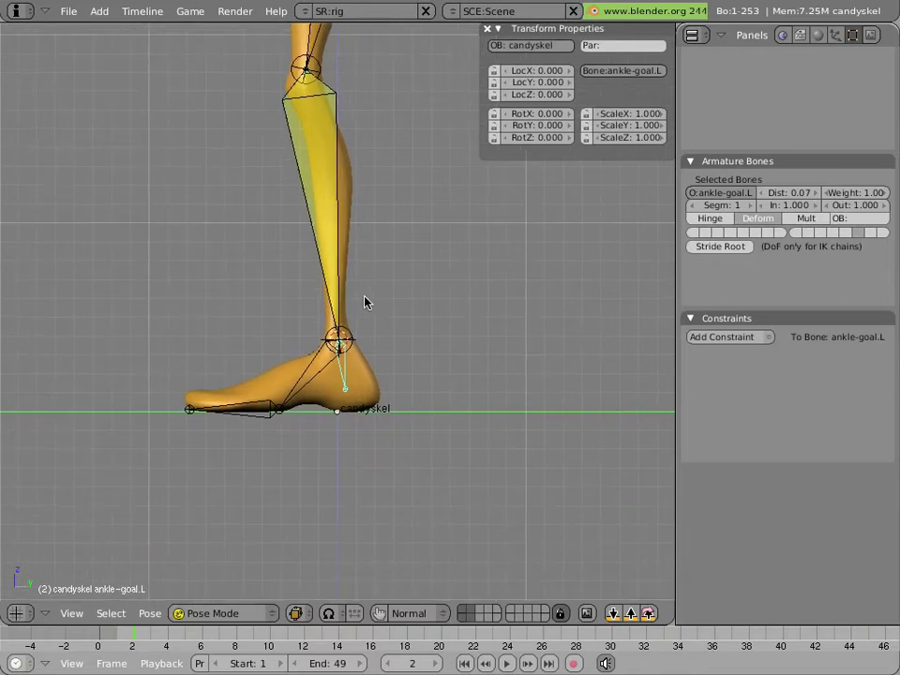
{"action": "scroll", "coordinate": [314, 429], "scroll_direction": "up", "scroll_amount": 4}
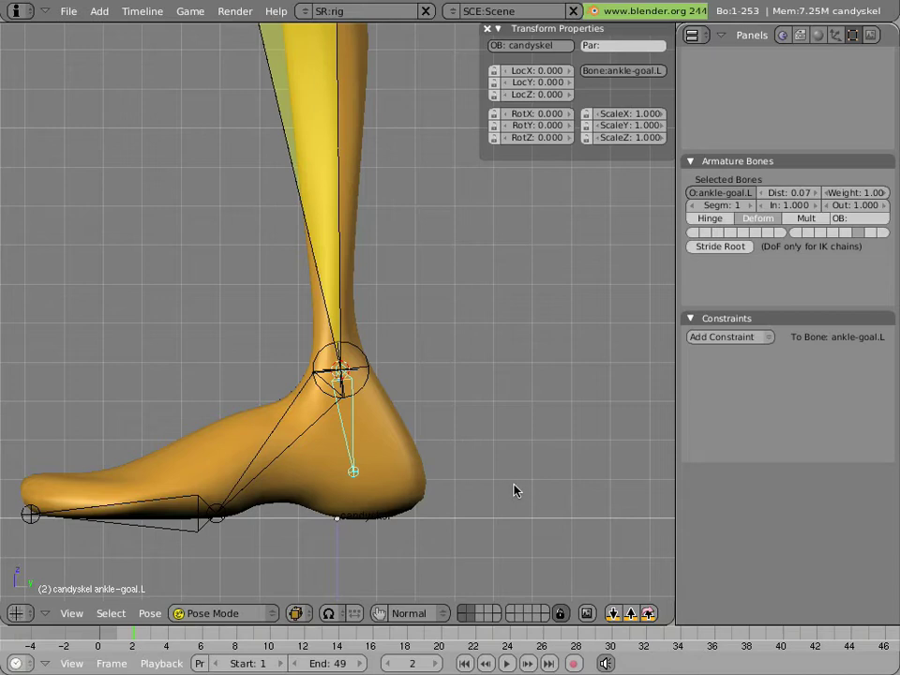
{"action": "right_click", "coordinate": [292, 410]}
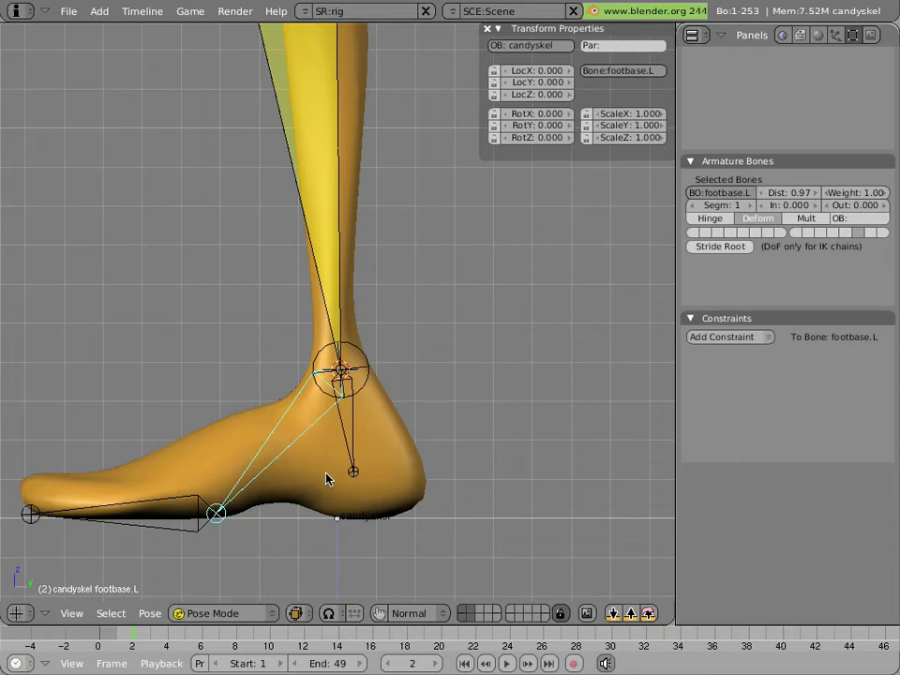
{"action": "key", "text": "Tab"}
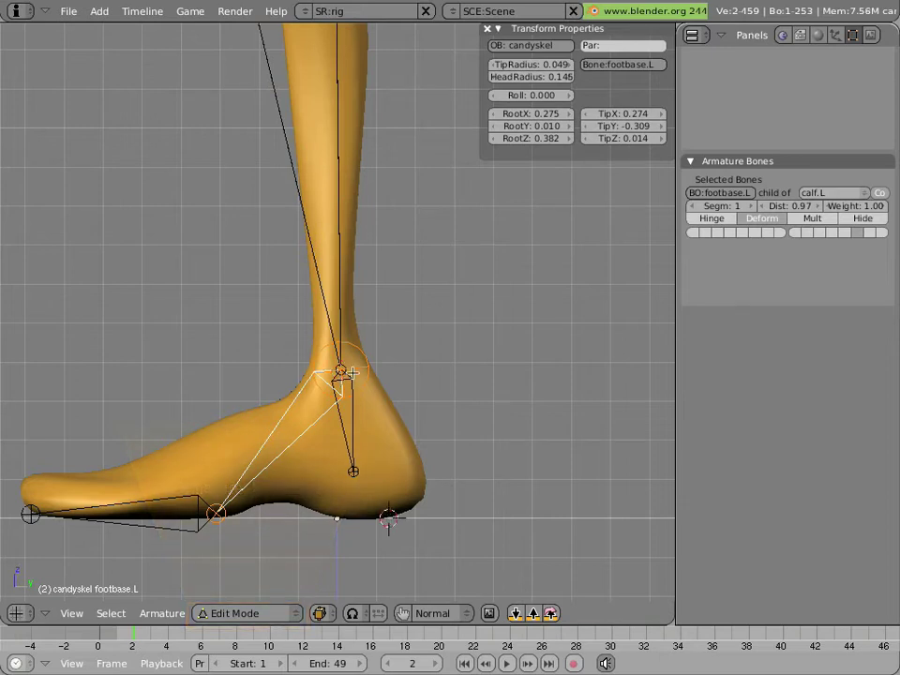
{"action": "scroll", "coordinate": [375, 469], "scroll_direction": "down", "scroll_amount": 3}
{"action": "key", "text": "space"}
{"action": "left_click", "coordinate": [462, 372]}
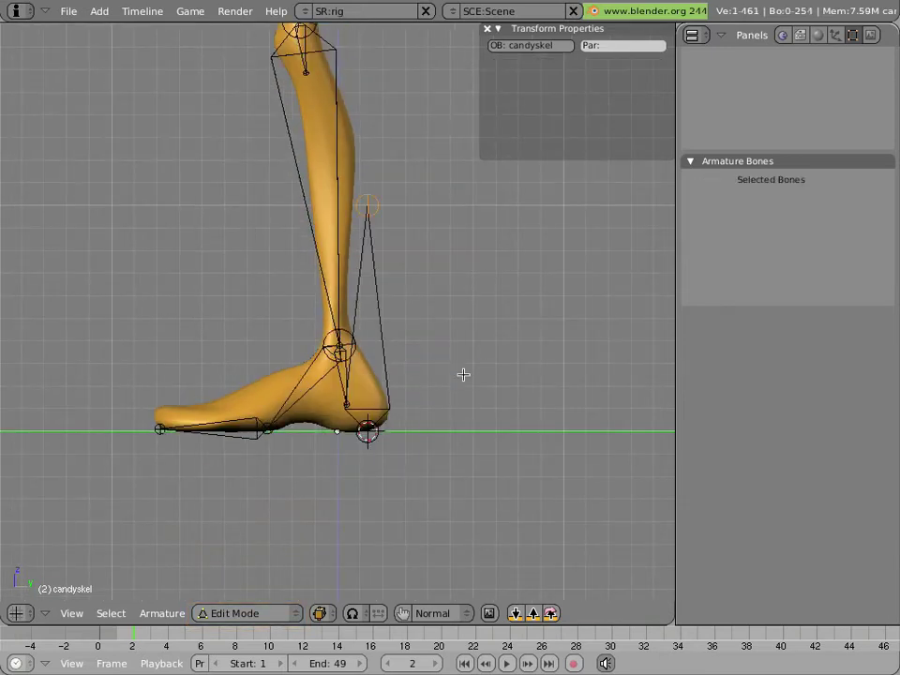
{"action": "key", "text": "g"}
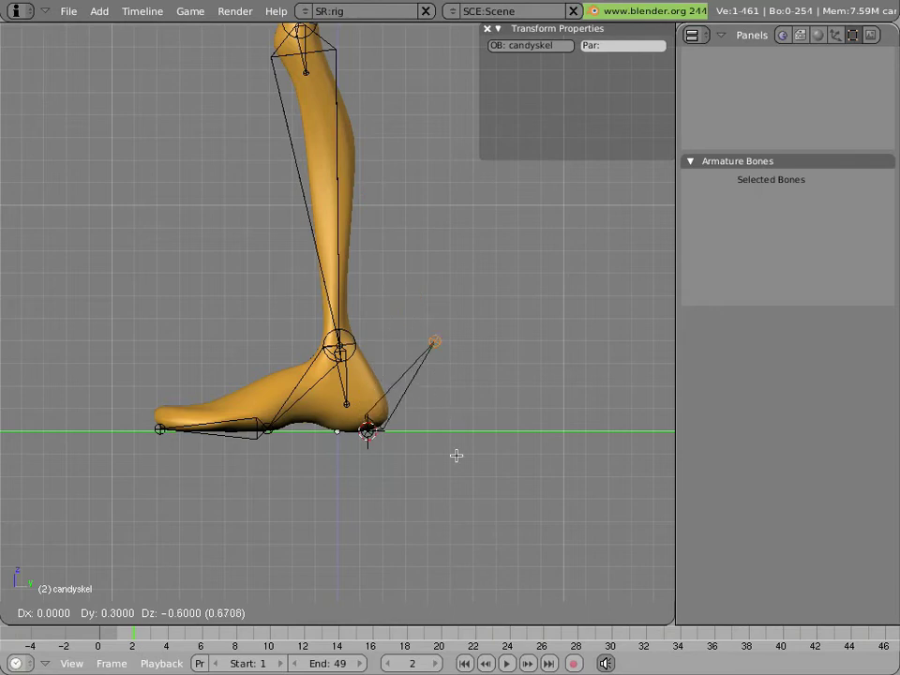
{"action": "left_click", "coordinate": [470, 516]}
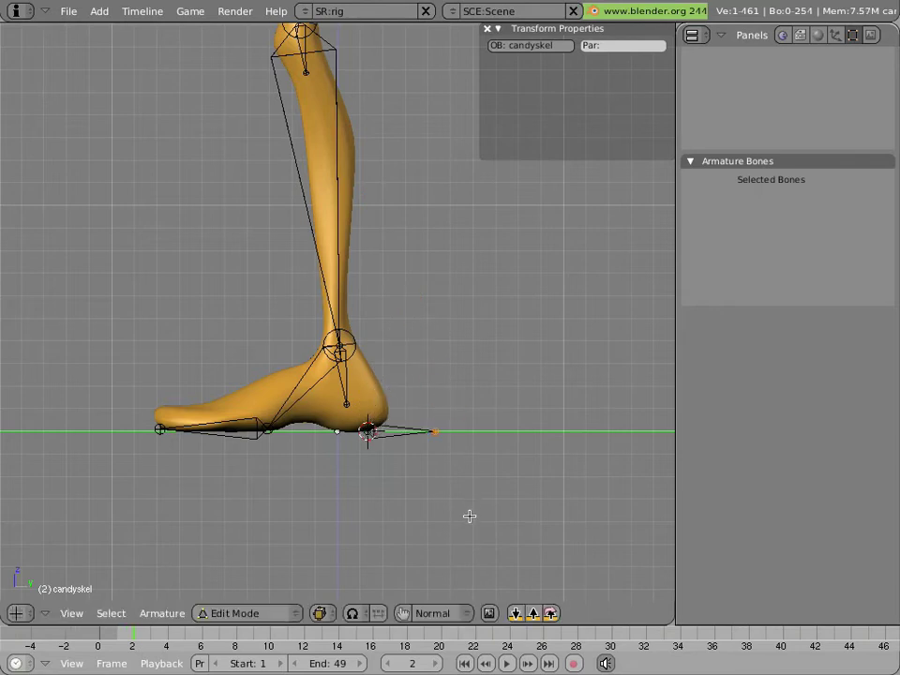
- Rename the flat bone behind the heel as foot.L
{"action": "right_click", "coordinate": [399, 429]}
{"action": "left_click", "coordinate": [736, 192]}
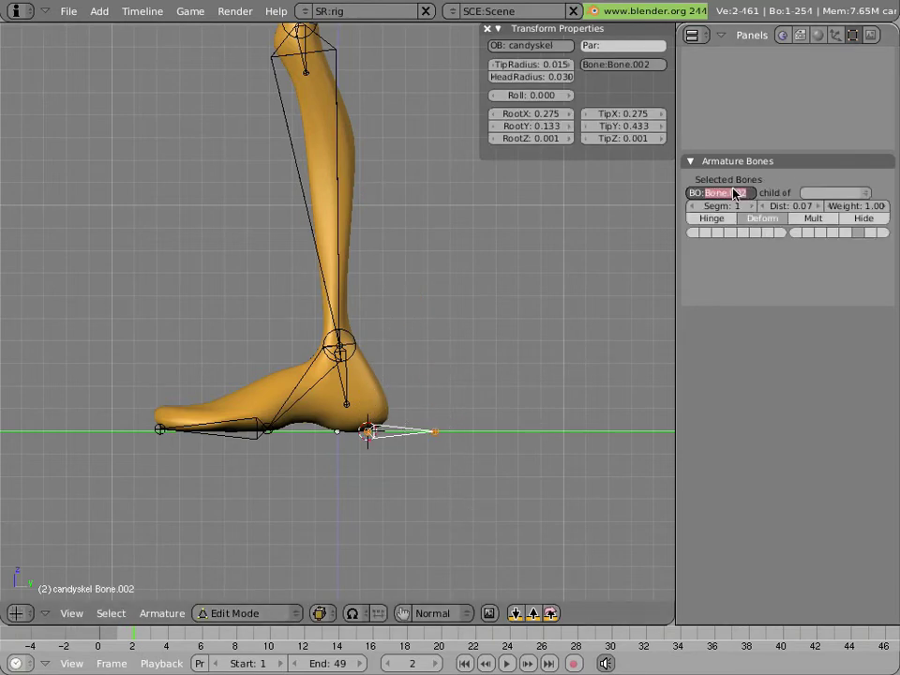
{"action": "type", "text": "foot.L"}
{"action": "key", "text": "Return"}
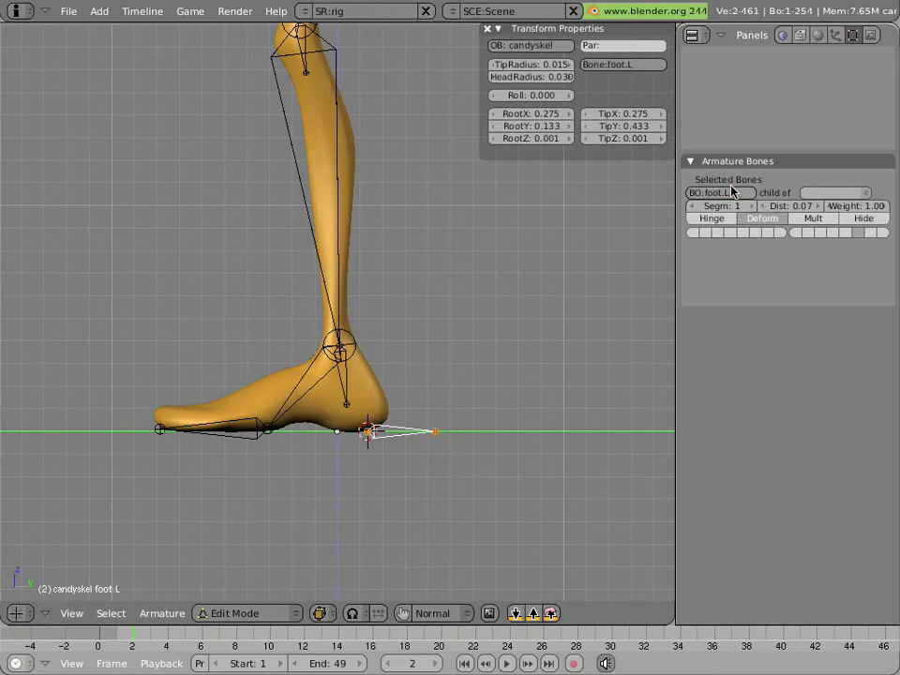
- Parent the ankle-goal.L bone to the foot.L bone, keeping its offset
{"action": "right_click", "coordinate": [350, 385]}
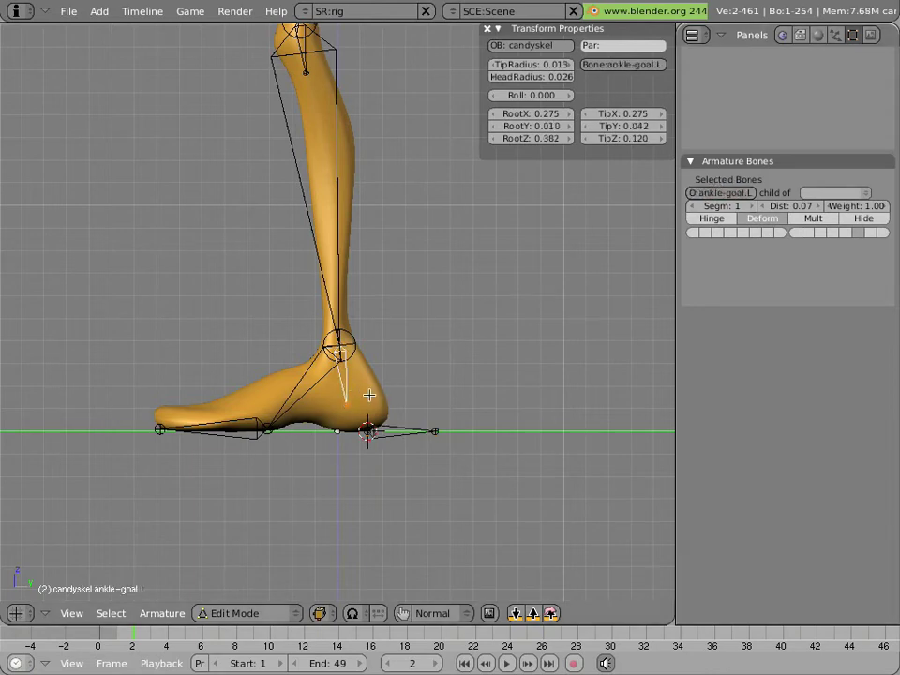
{"action": "right_click", "coordinate": [391, 418], "text": "shift"}
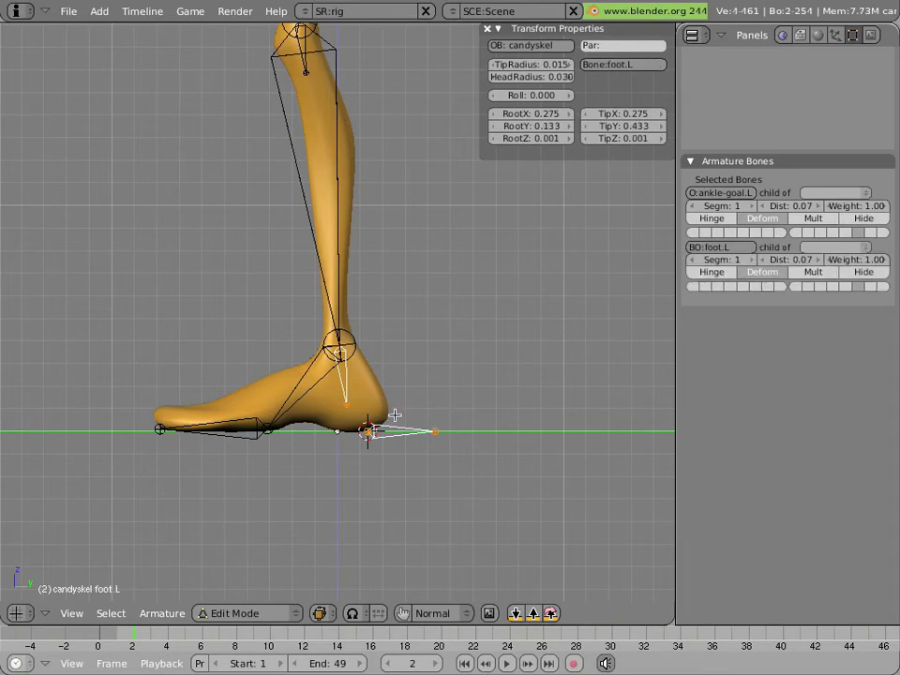
{"action": "key", "text": "ctrl+p"}
{"action": "key", "text": "Down"}
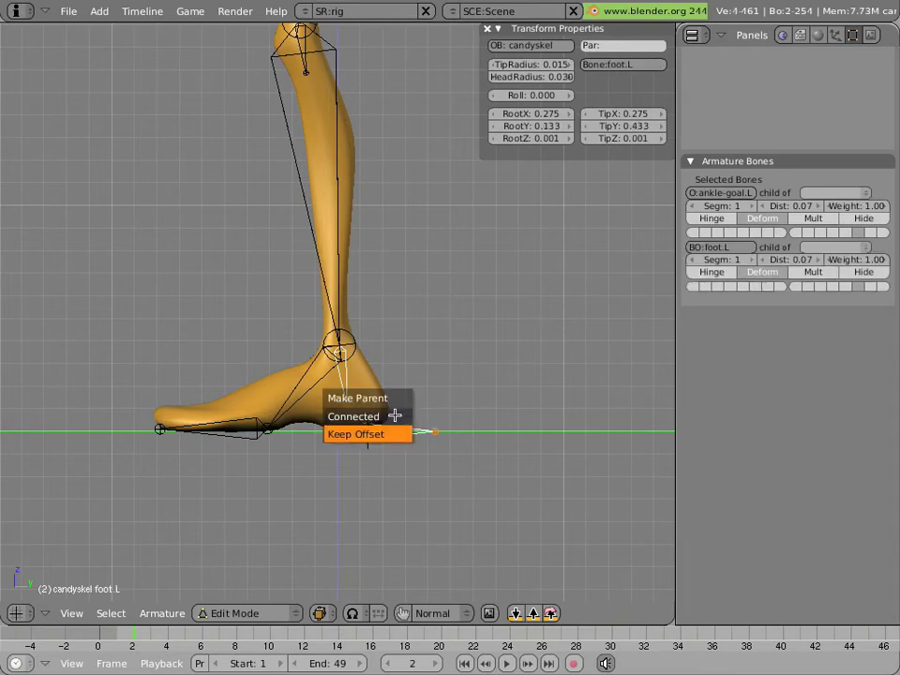
{"action": "key", "text": "Return"}
- In Pose Mode, try rotating the foot.L bone to test how it drives the ankle goal and leg, and cancel the rotation
{"action": "key", "text": "ctrl+Tab"}
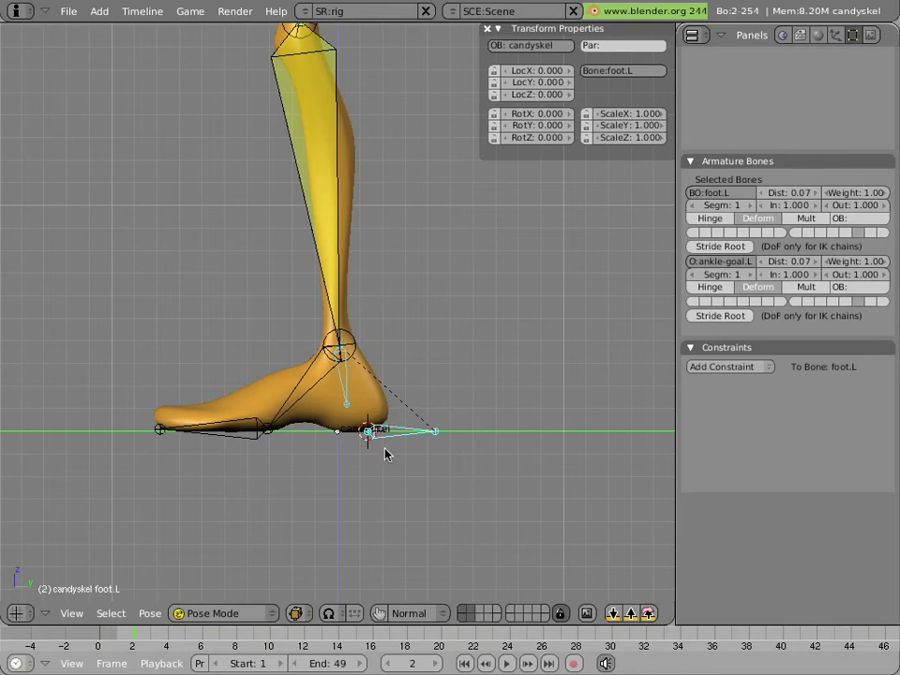
{"action": "right_click", "coordinate": [386, 439]}
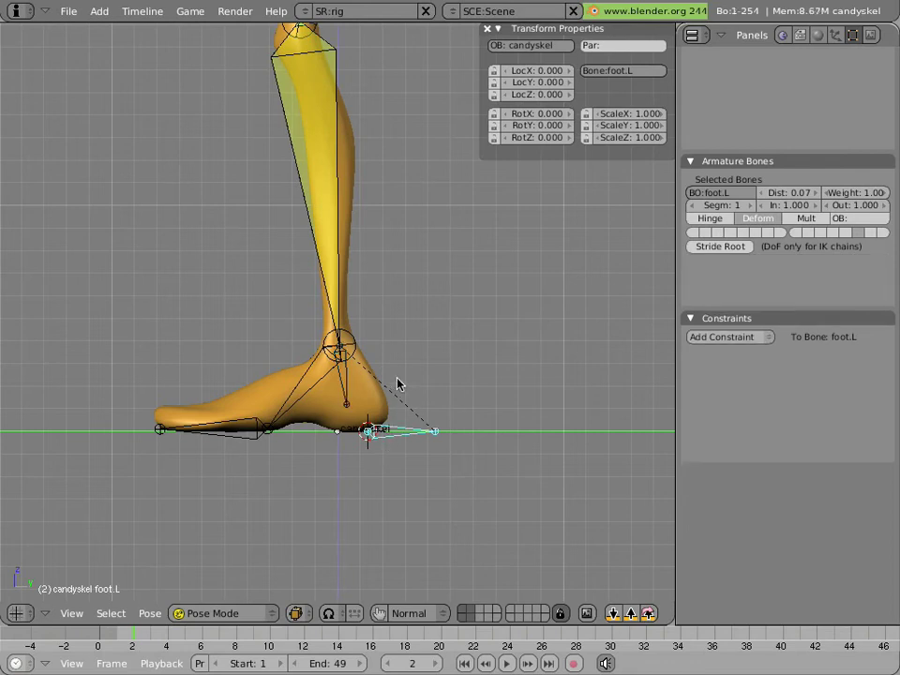
{"action": "key", "text": "r"}
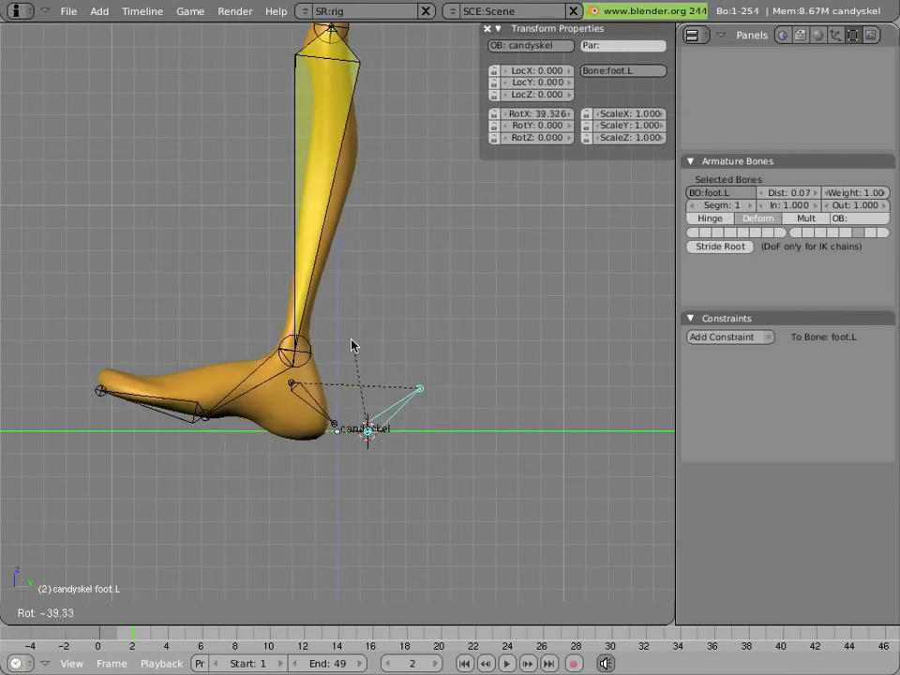
{"action": "key", "text": "Escape"}
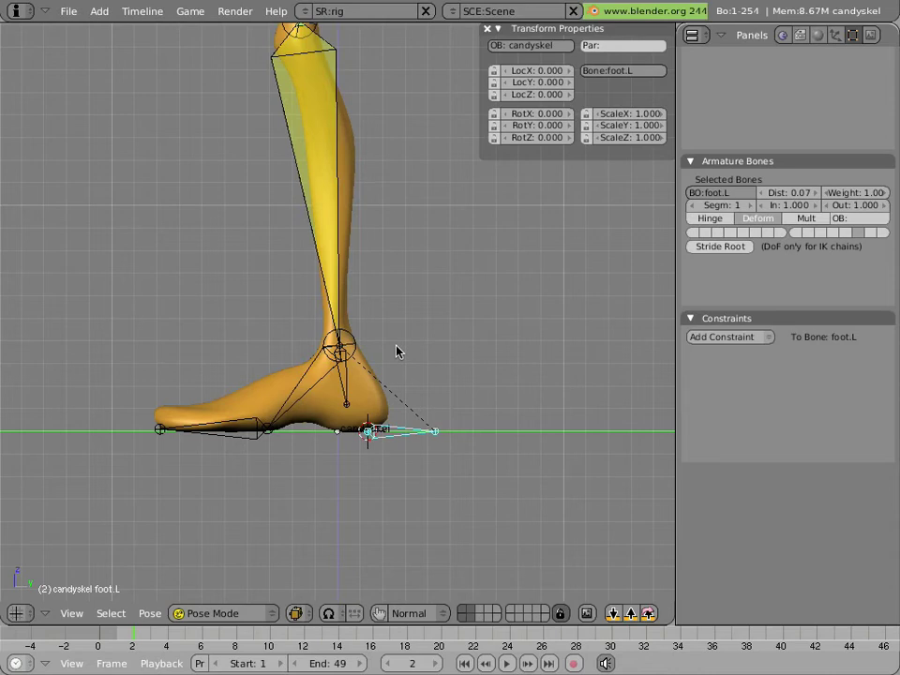
- In Edit Mode, reparent the footbase.L bone to the foot.L bone, keeping its offset
{"action": "key", "text": "Tab"}
{"action": "right_click", "coordinate": [315, 375]}
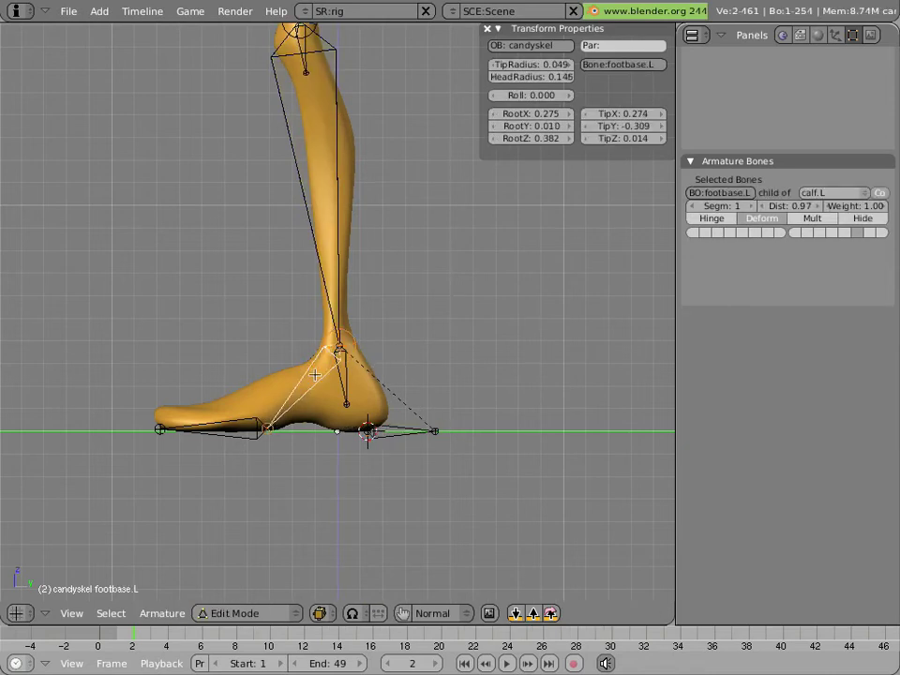
{"action": "right_click", "coordinate": [400, 425], "text": "shift"}
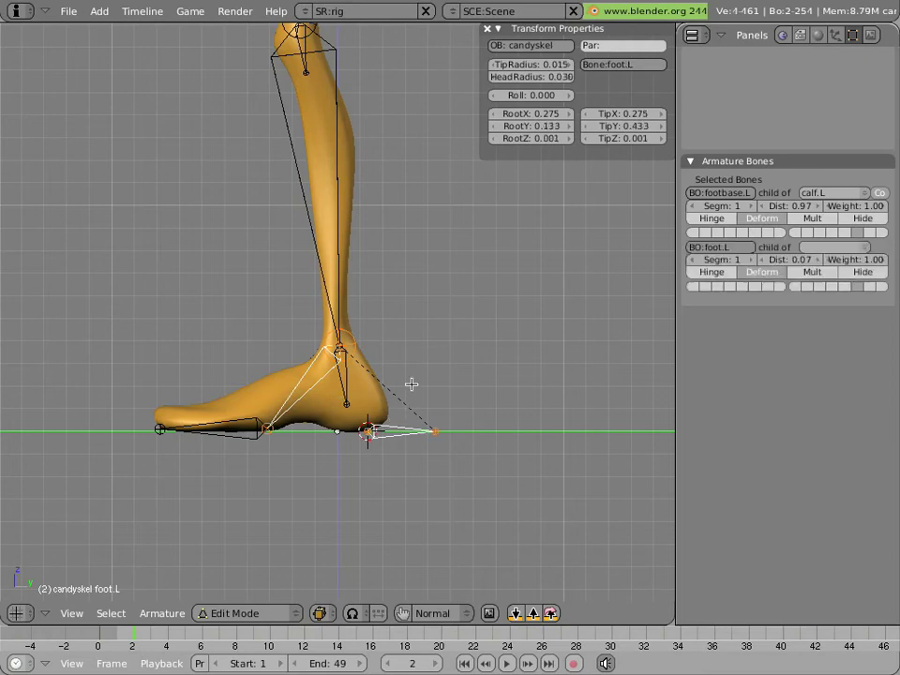
{"action": "key", "text": "ctrl+p"}
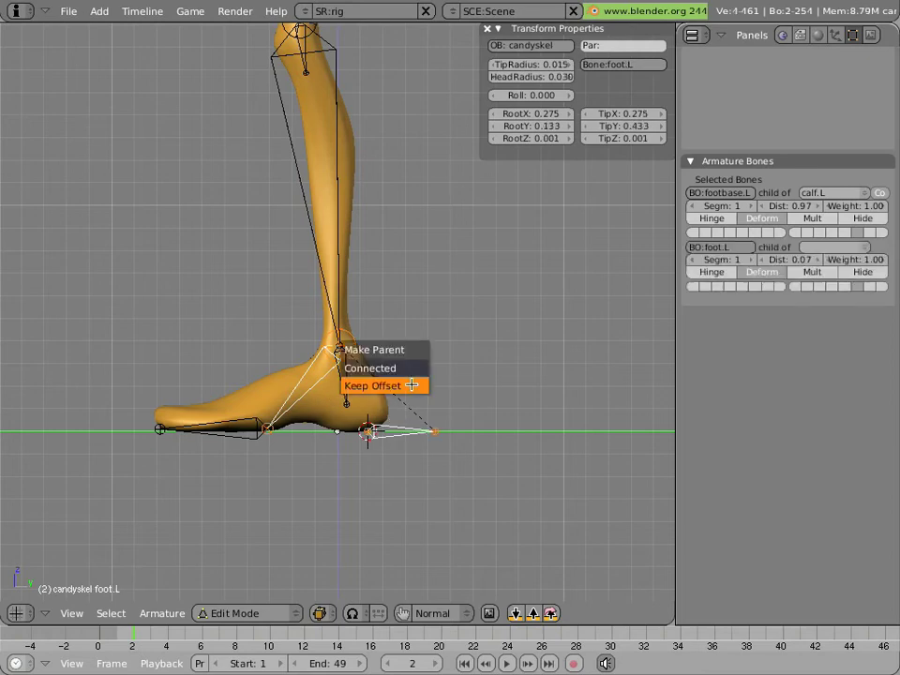
{"action": "left_click", "coordinate": [412, 385]}
- In Pose Mode, raise the foot.L bone about 0.7 and rotate it about -4.8 degrees around X to test the foot control
{"action": "key", "text": "ctrl+Tab"}
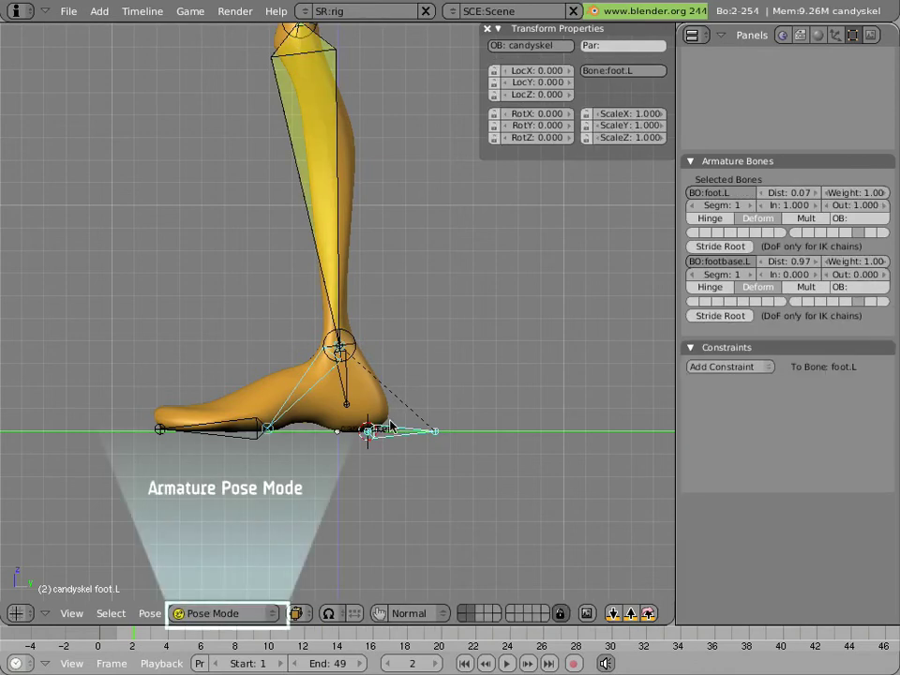
{"action": "right_click", "coordinate": [369, 429]}
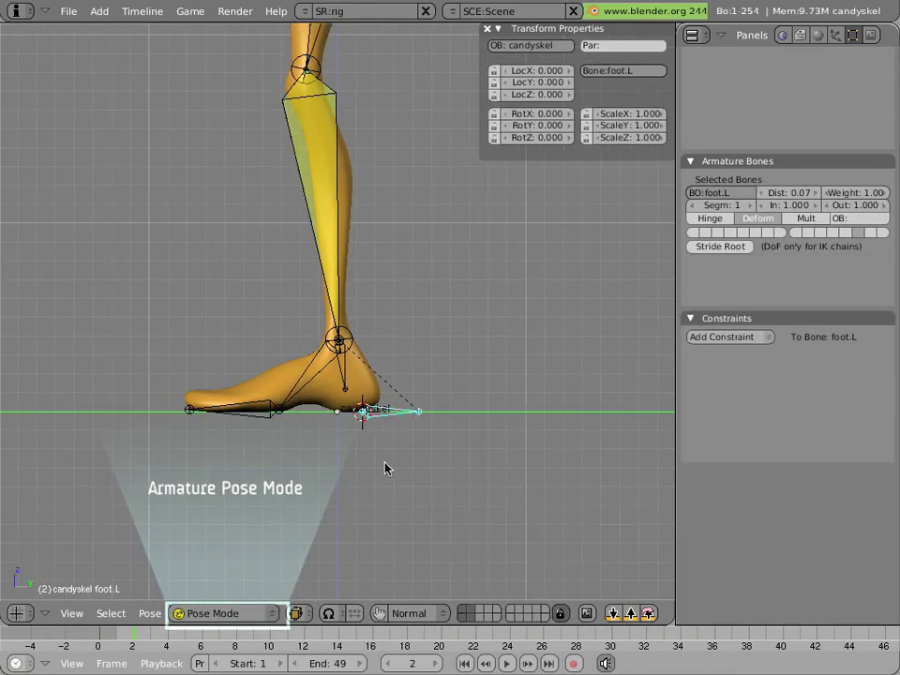
{"action": "key", "text": "g"}
{"action": "left_click", "coordinate": [369, 356]}
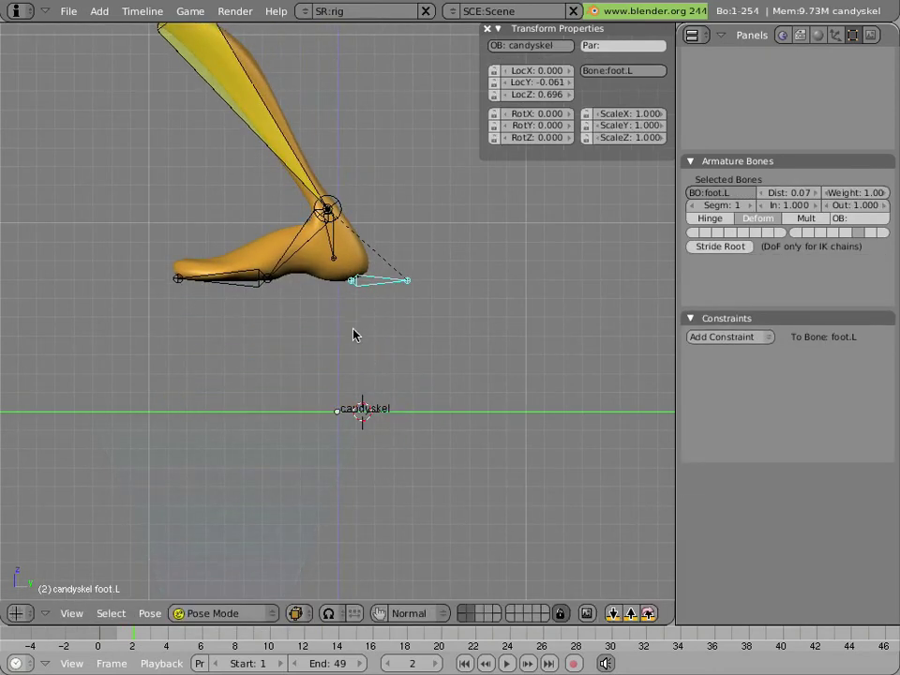
{"action": "key", "text": "r"}
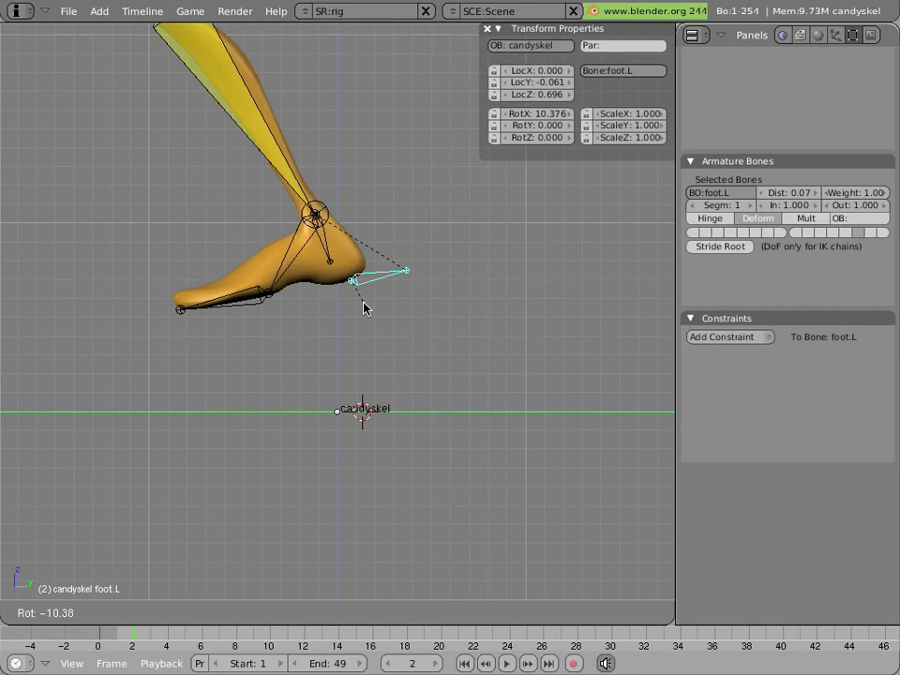
{"action": "left_click", "coordinate": [362, 312]}
- Try moving the lowbackGEO bone down and backward to test that the foot stays planted, and cancel the move
{"action": "scroll", "coordinate": [362, 149], "scroll_direction": "down", "scroll_amount": 3}
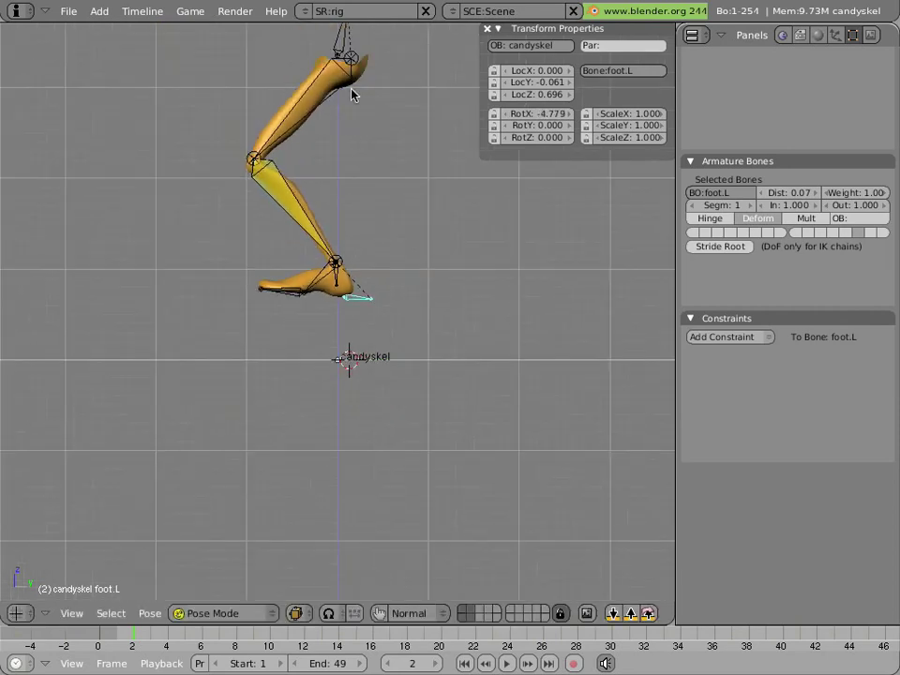
{"action": "right_click", "coordinate": [345, 60]}
{"action": "key", "text": "g"}
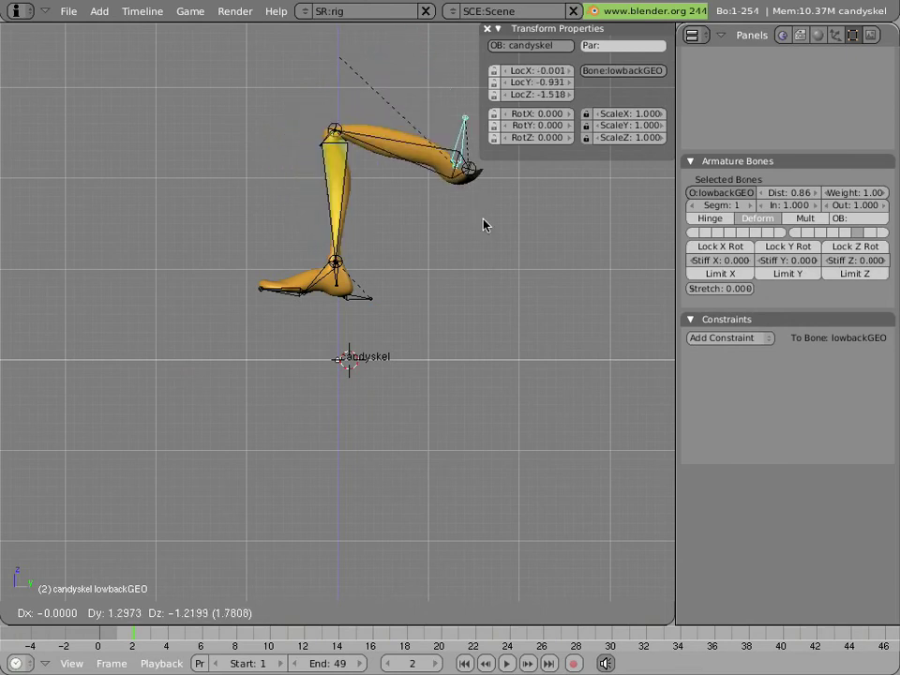
{"action": "key", "text": "Escape"}
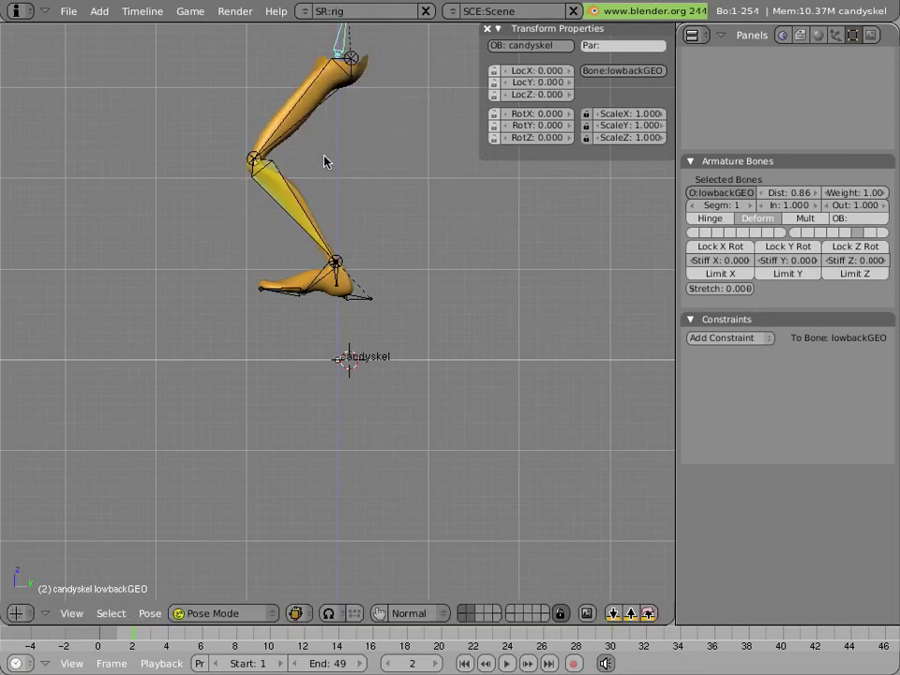
- Clear the foot.L bone's location, try moving it below the ground line beyond the leg's reach, and cancel that move
{"action": "right_click", "coordinate": [356, 313]}
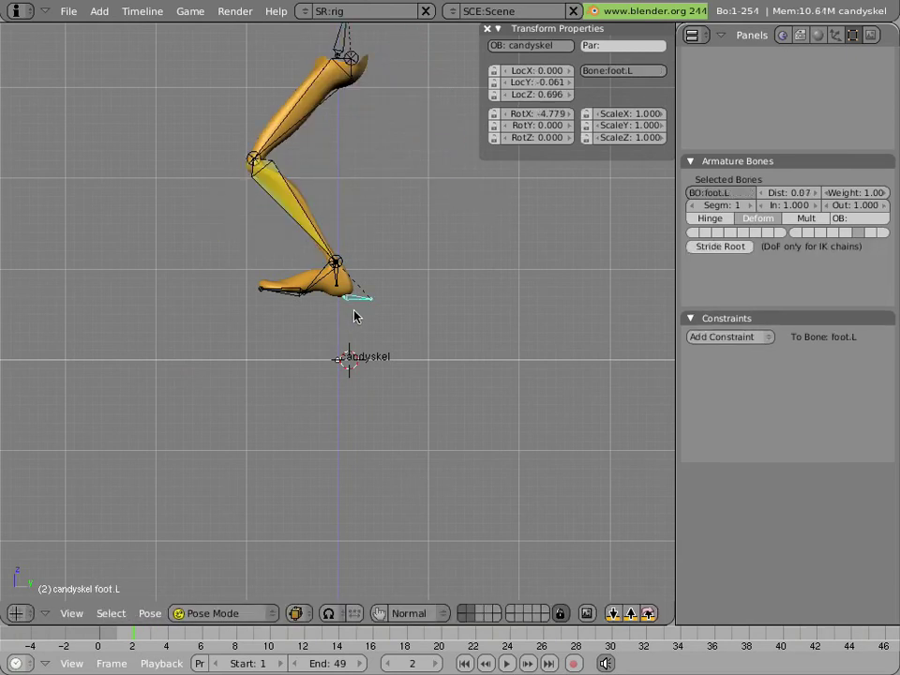
{"action": "key", "text": "alt+g"}
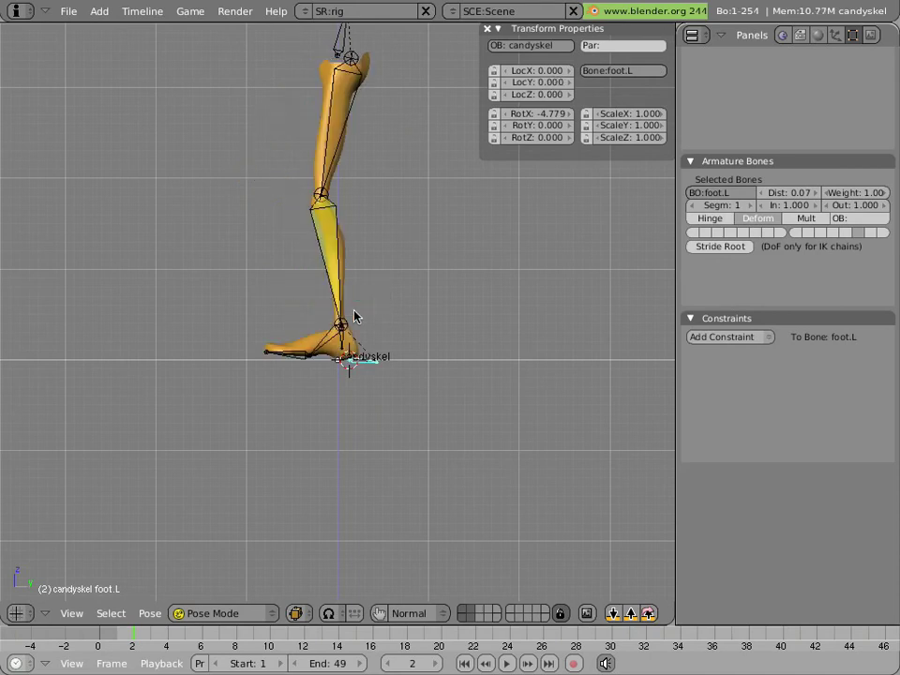
{"action": "scroll", "coordinate": [355, 317], "scroll_direction": "up", "scroll_amount": 4}
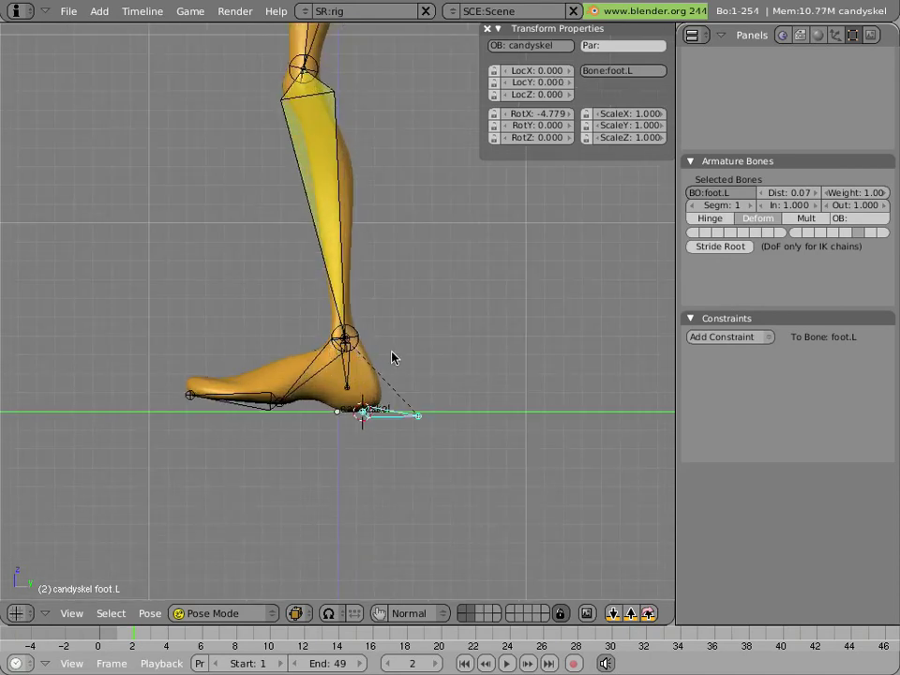
{"action": "key", "text": "g"}
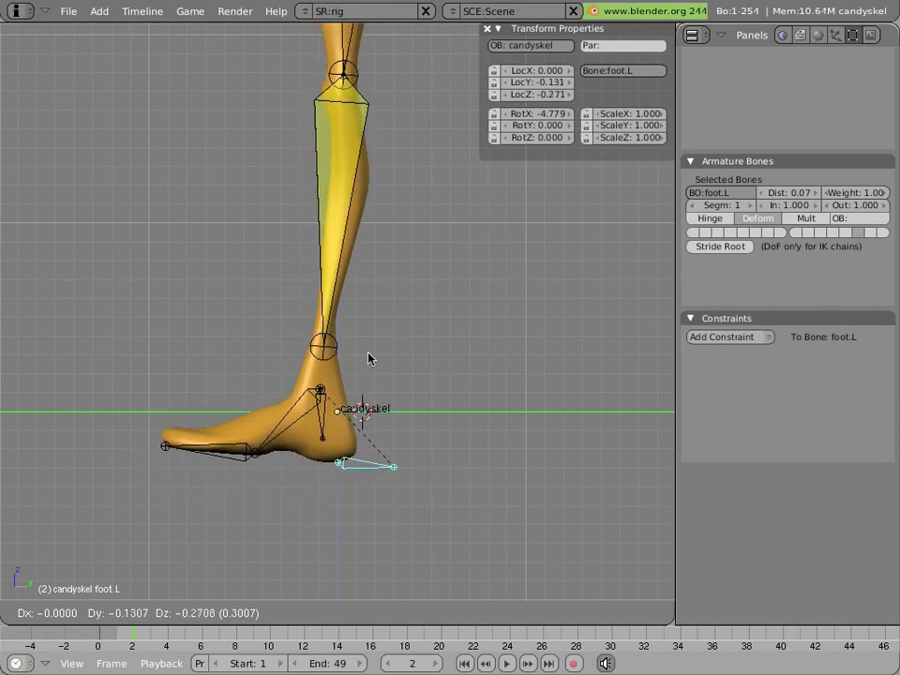
{"action": "key", "text": "Escape"}
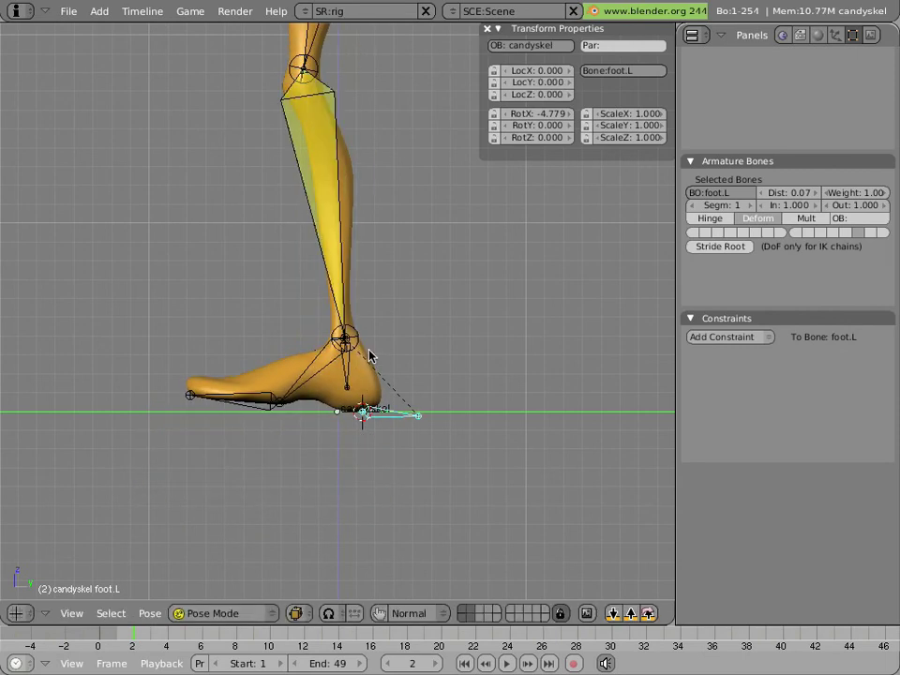
- Select all bones, clear their rotation, and save over the existing file foot_leg_1a.blend
{"action": "key", "text": "a"}
{"action": "key", "text": "a"}
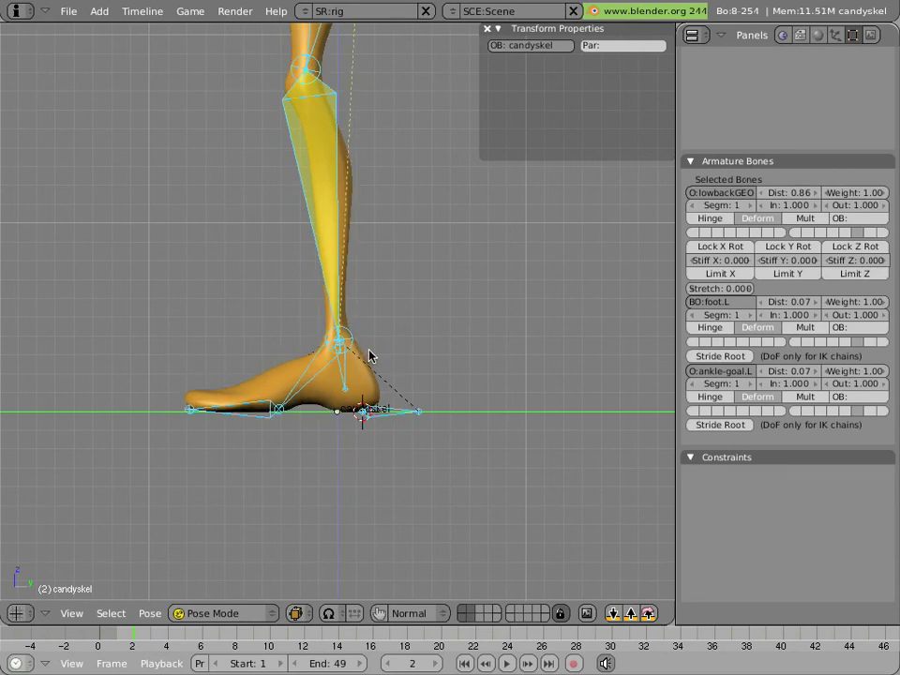
{"action": "key", "text": "ctrl+w"}
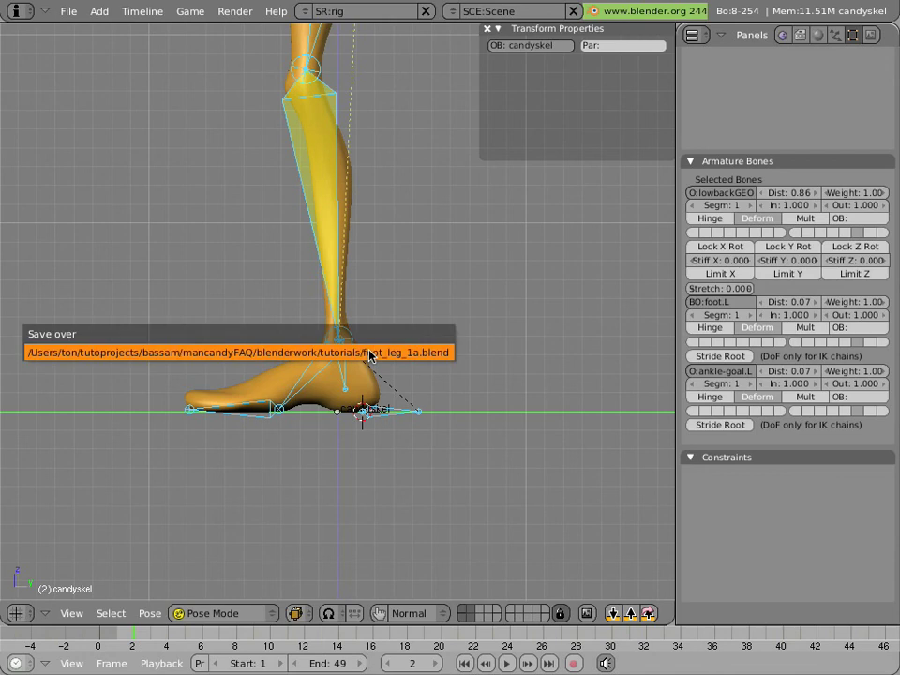
{"action": "left_click", "coordinate": [369, 355]}
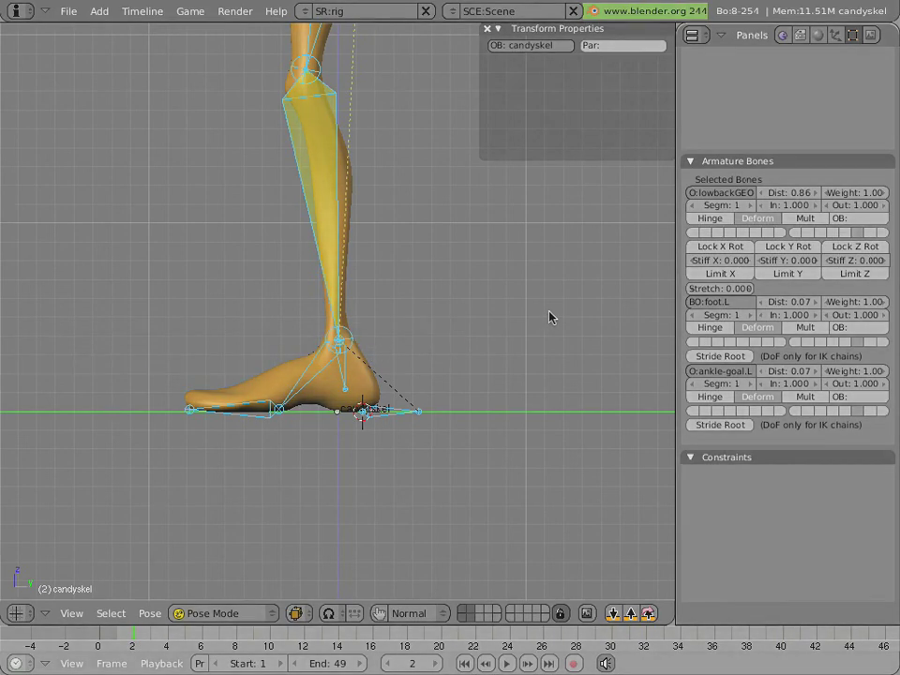